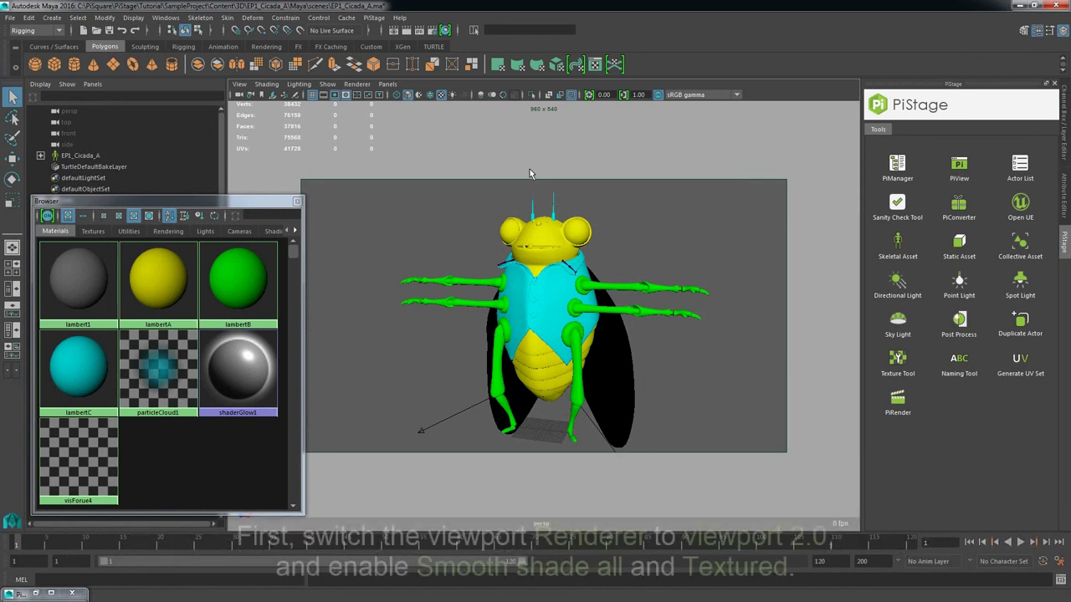
# Step: Set Viewport 2.0 with Smooth shade all and Textured, then open EP1_Cicada_A's folder from PiManager
pyautogui.click(358, 83)
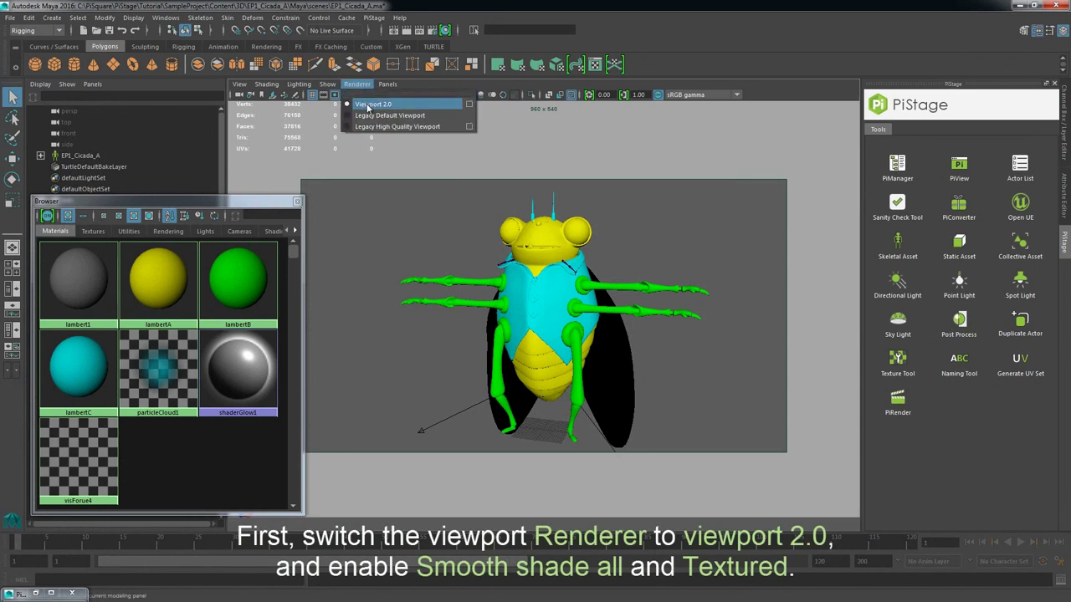
pyautogui.click(364, 86)
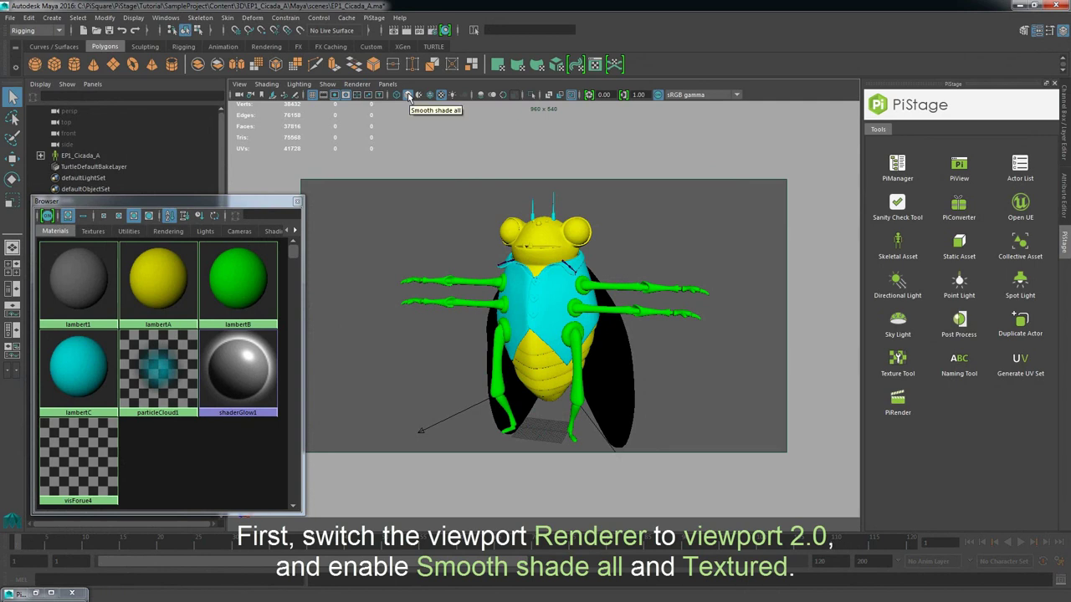
pyautogui.click(408, 95)
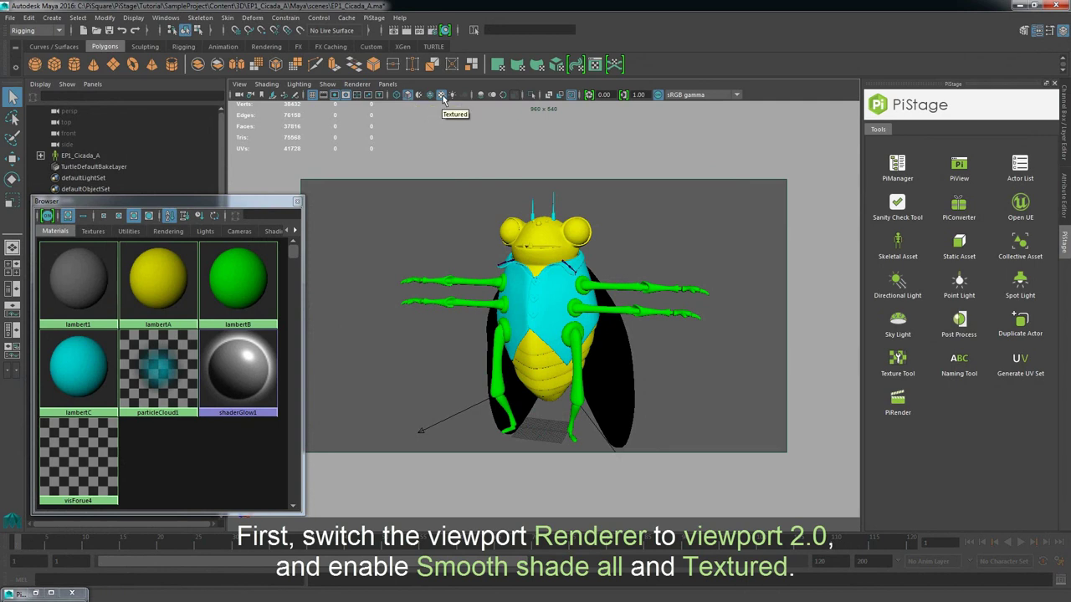
pyautogui.click(441, 94)
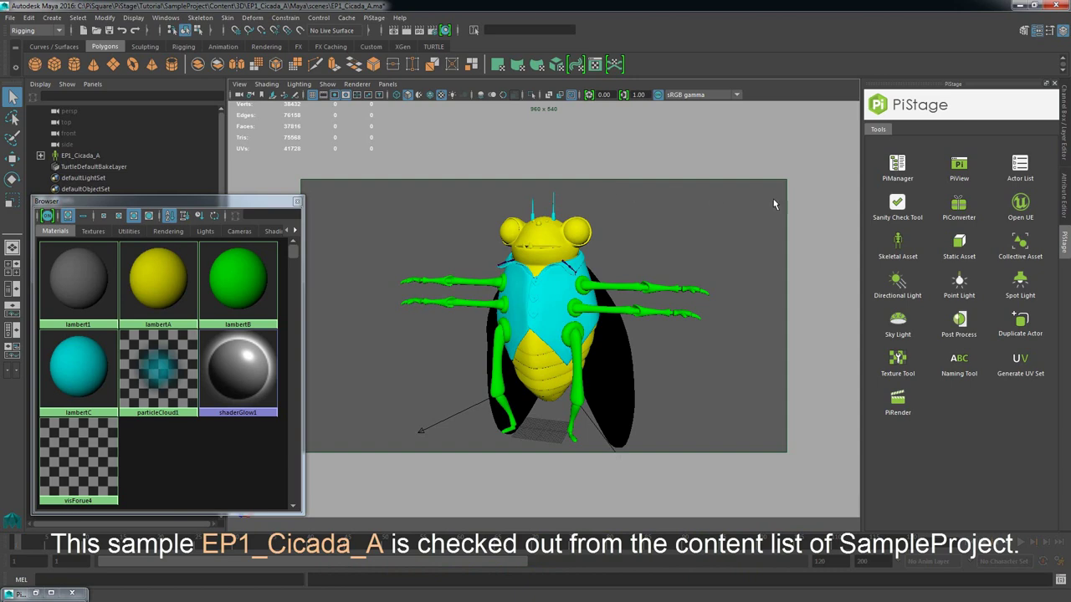
pyautogui.click(896, 175)
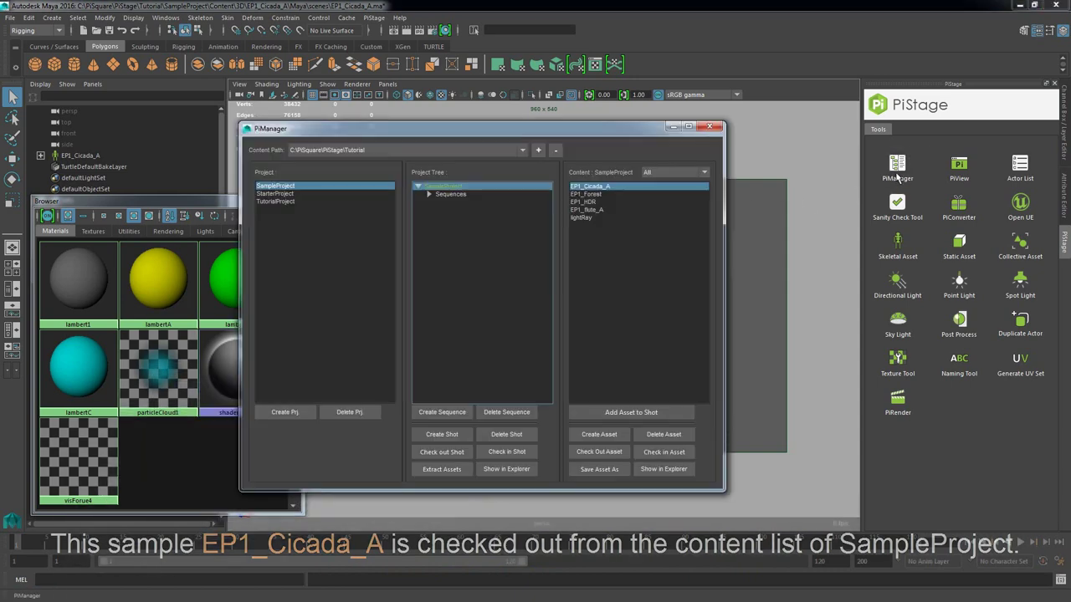
pyautogui.click(665, 469)
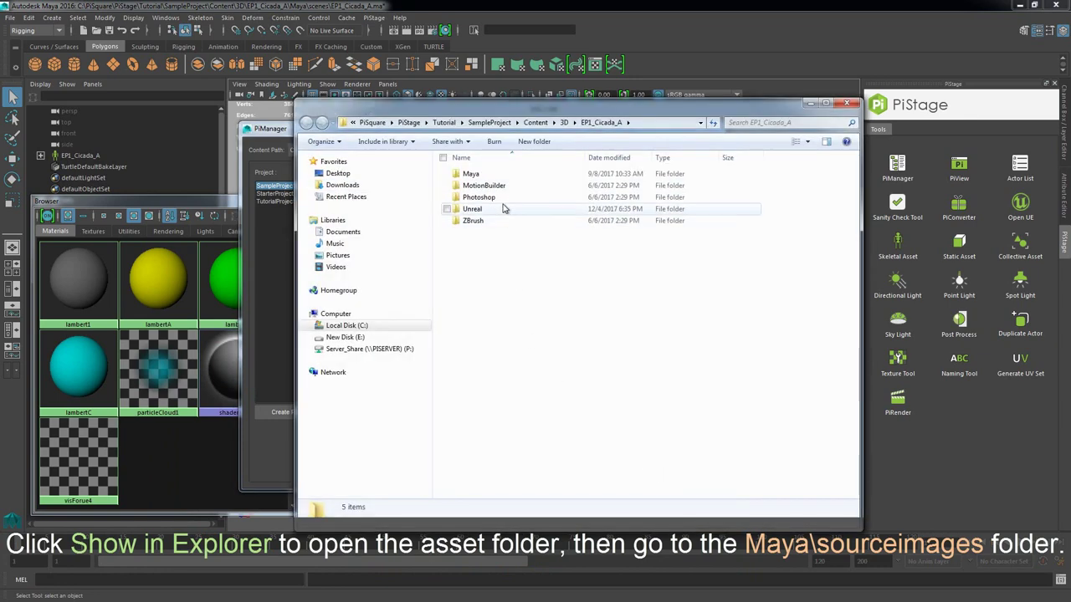
# Step: Browse Maya\sourceimages to inspect the AAA normal, AAA roughness and BBB base colour TGA maps, then close Explorer
pyautogui.doubleClick(508, 175)
pyautogui.doubleClick(494, 291)
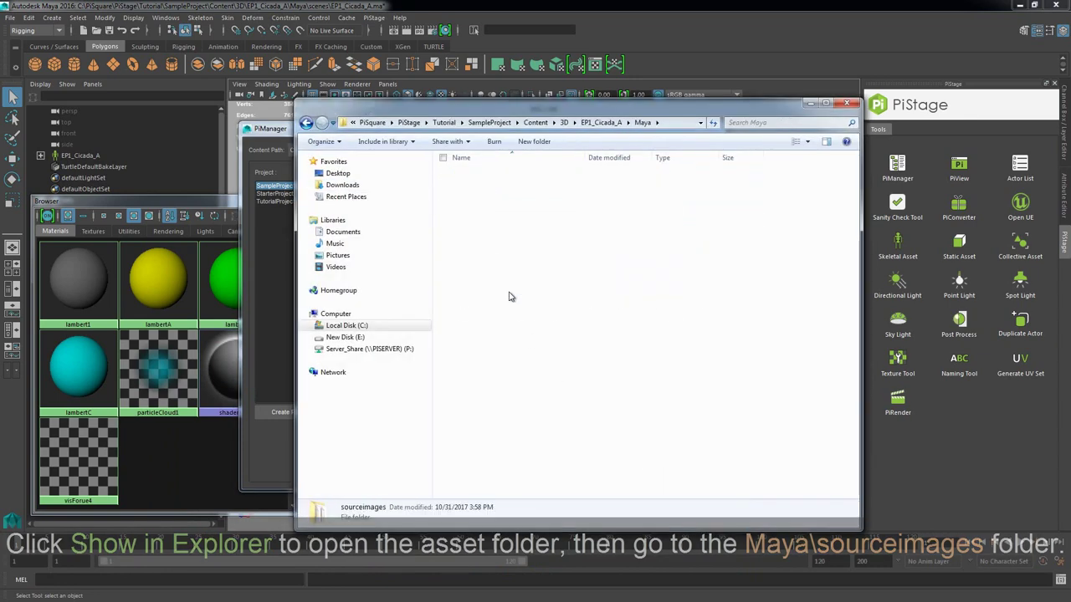
pyautogui.moveTo(584, 157); pyautogui.dragTo(650, 157)
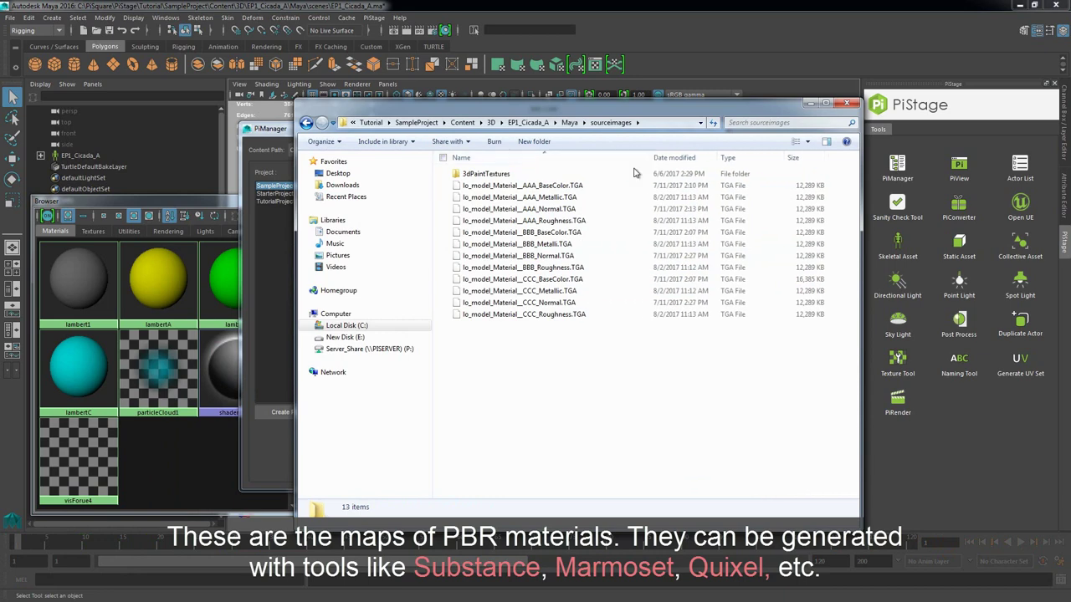
pyautogui.click(574, 209)
pyautogui.click(575, 221)
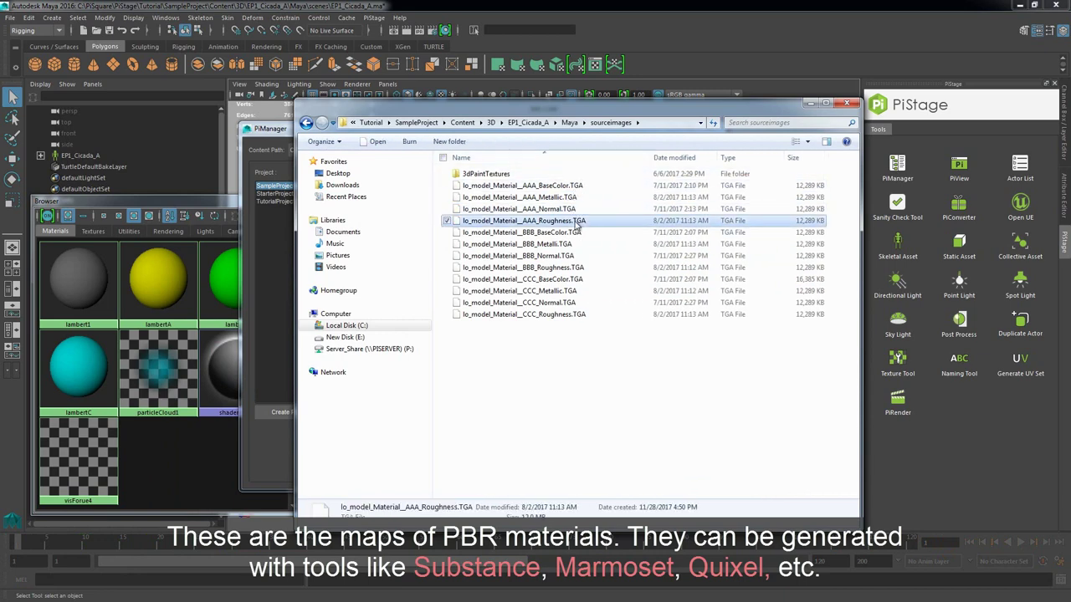
pyautogui.click(577, 232)
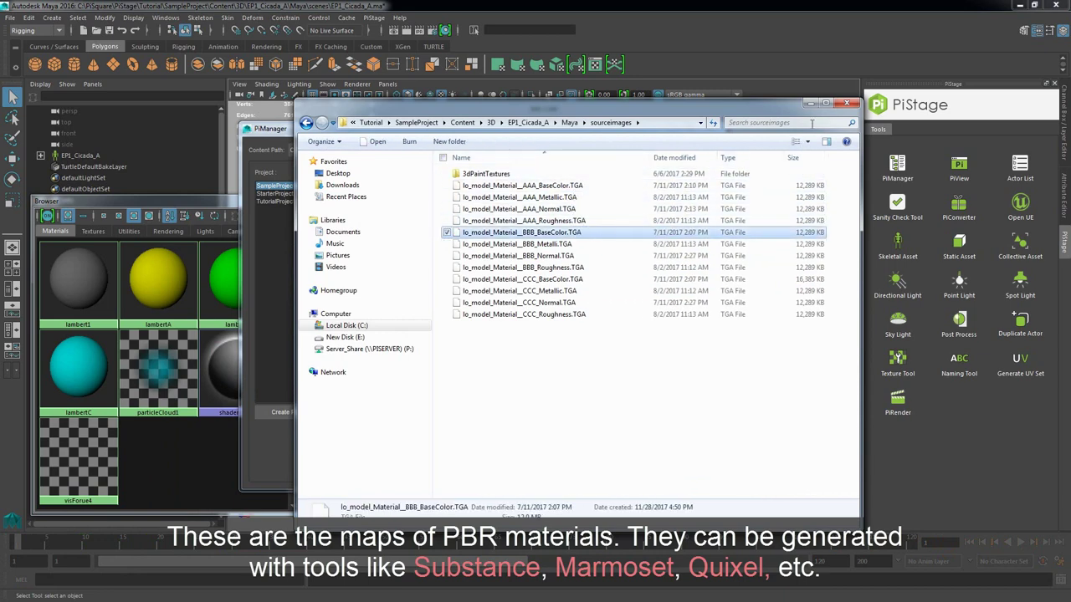
pyautogui.click(853, 102)
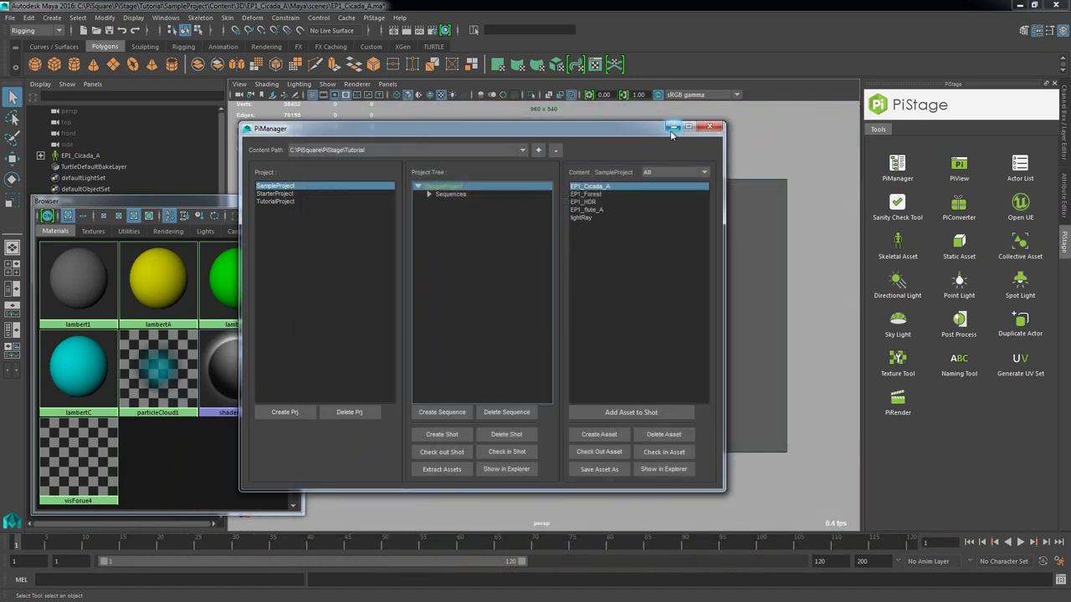
# Step: Minimize PiManager and view lambertA, lambertB and lambertC in the Attribute Editor, orbiting behind the cicada
pyautogui.click(670, 131)
pyautogui.click(156, 267)
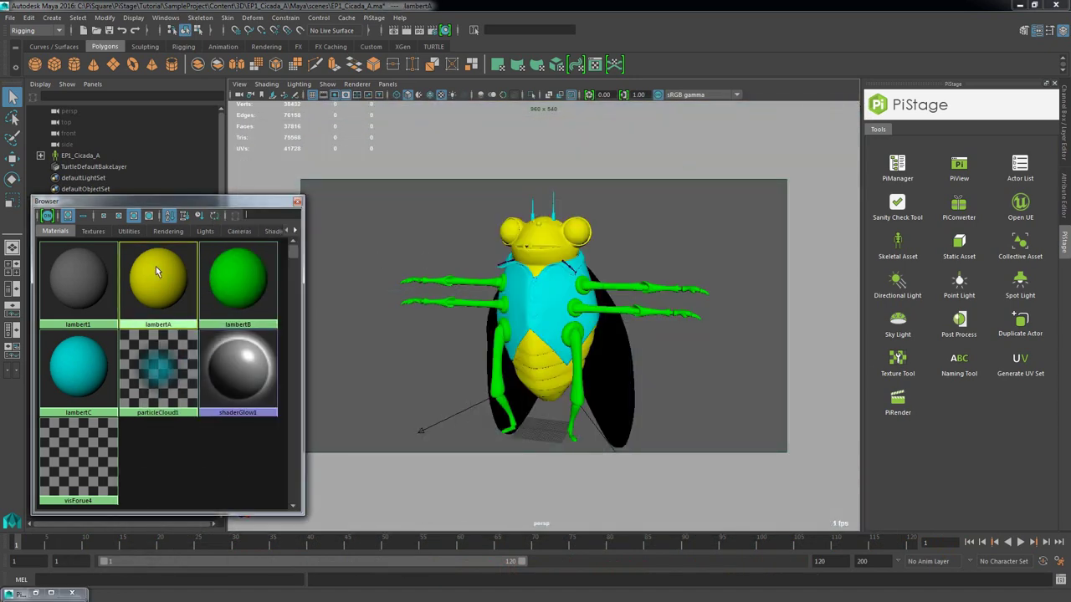
pyautogui.doubleClick(155, 269)
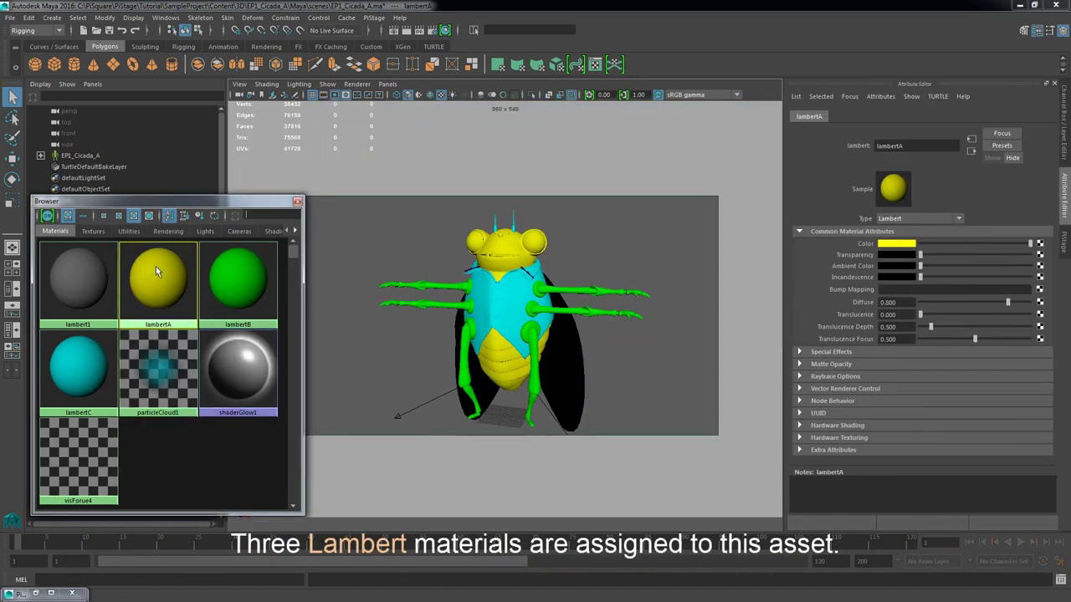
pyautogui.click(246, 276)
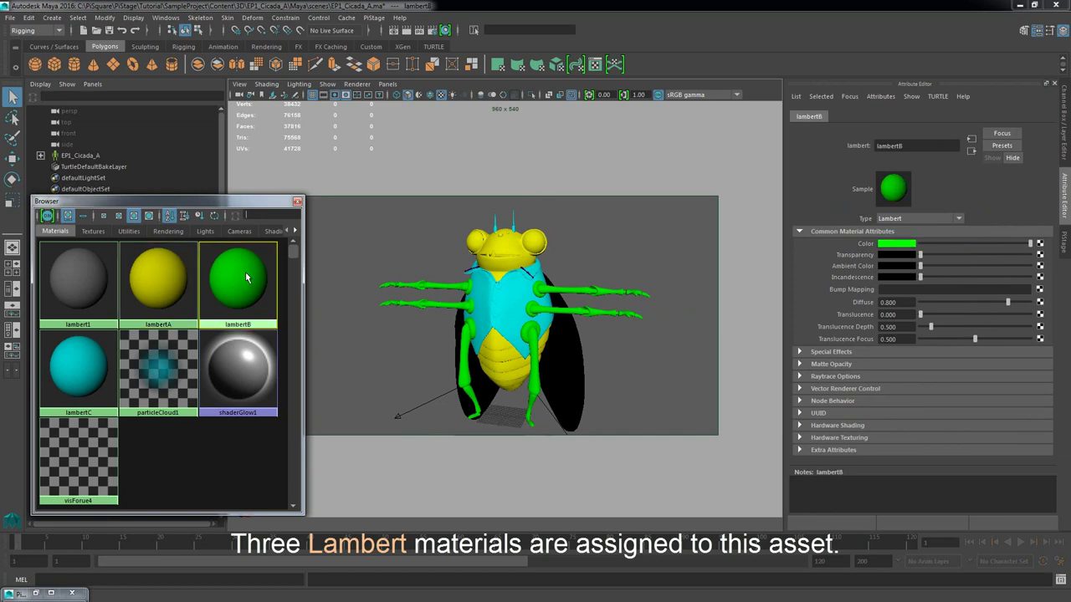
pyautogui.click(79, 368)
pyautogui.keyDown('alt'); pyautogui.moveTo(502, 324); pyautogui.dragTo(168, 310); pyautogui.keyUp('alt')
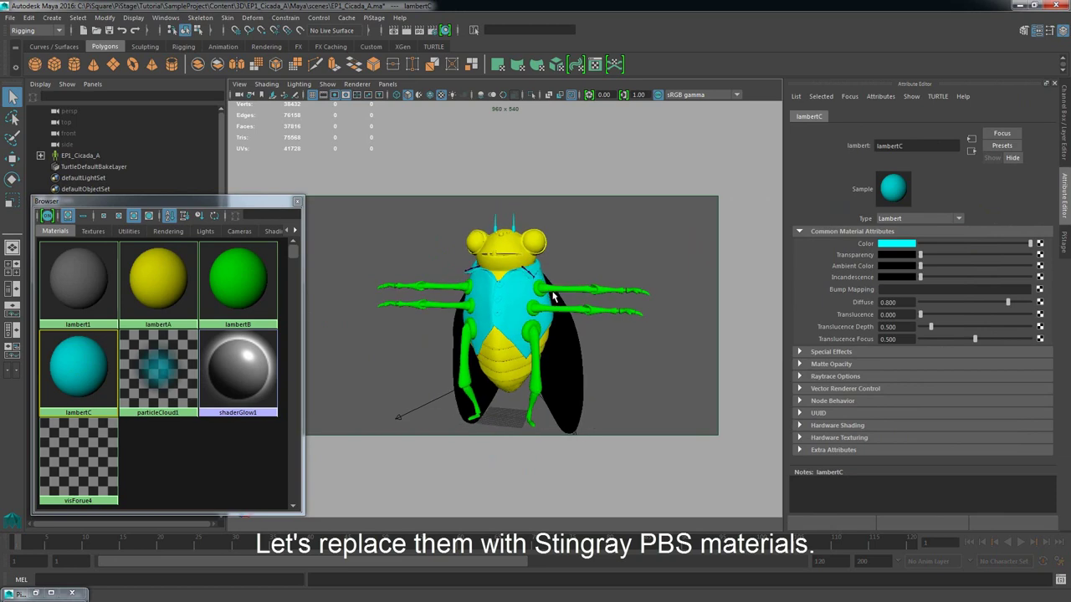
# Step: Select every object that uses the lambertA material
pyautogui.click(166, 273)
pyautogui.rightClick(166, 276)
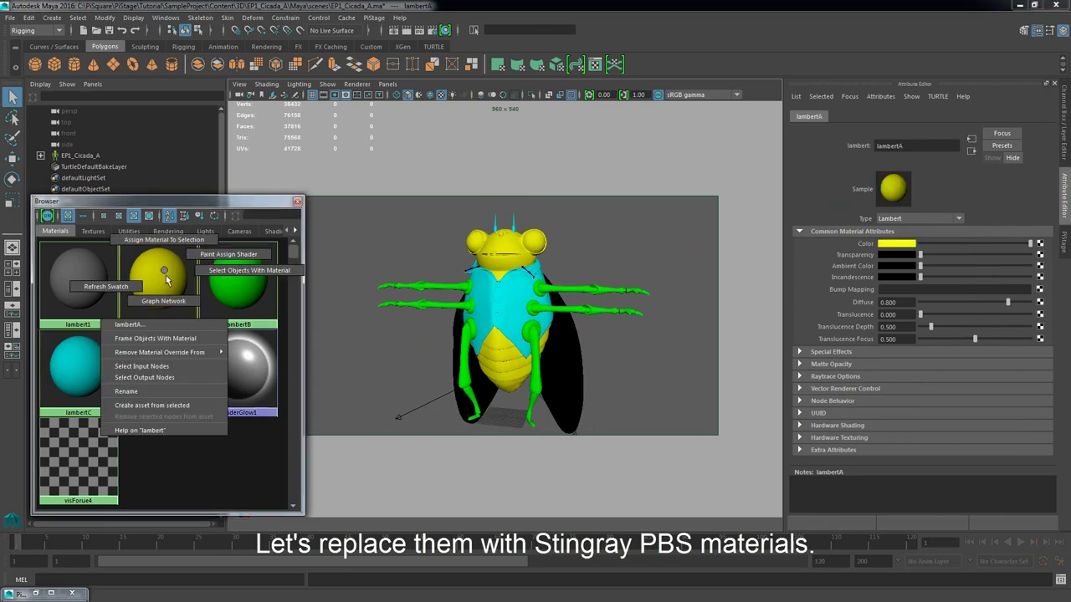
pyautogui.click(170, 338)
pyautogui.scroll(-2, 537, 285)
pyautogui.scroll(-2, 537, 285)
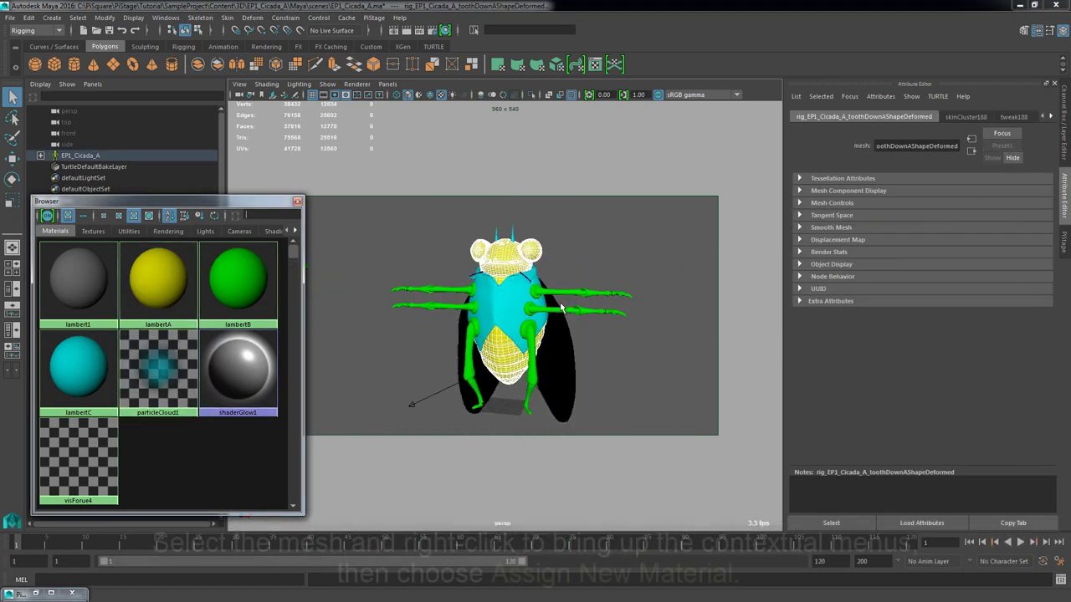
# Step: Assign a new Stingray PBS surface material to the selected cicada mesh
pyautogui.rightClick(516, 237)
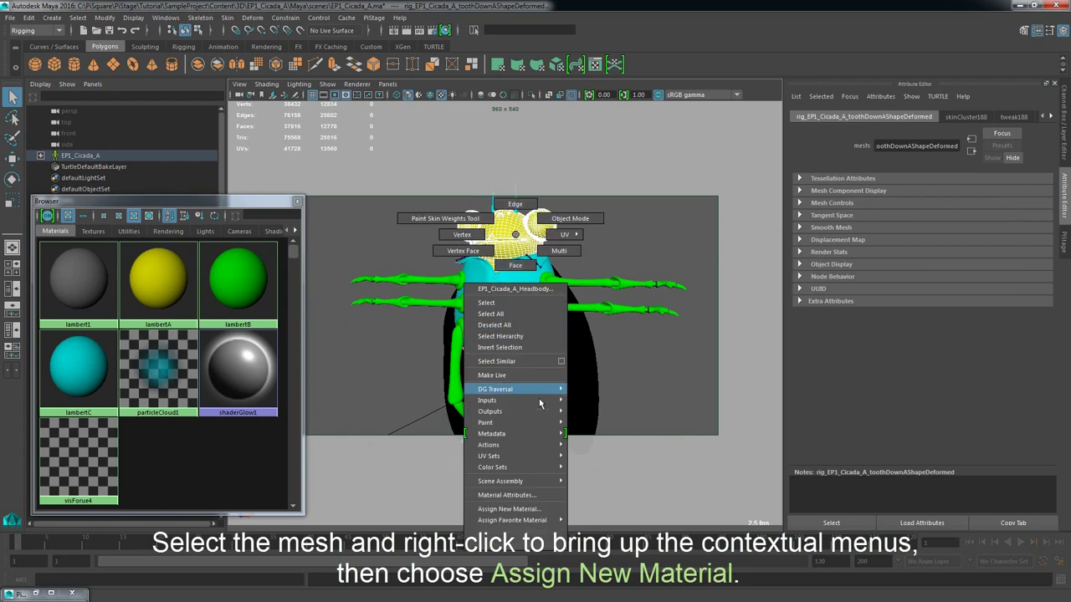
pyautogui.moveTo(510, 520)
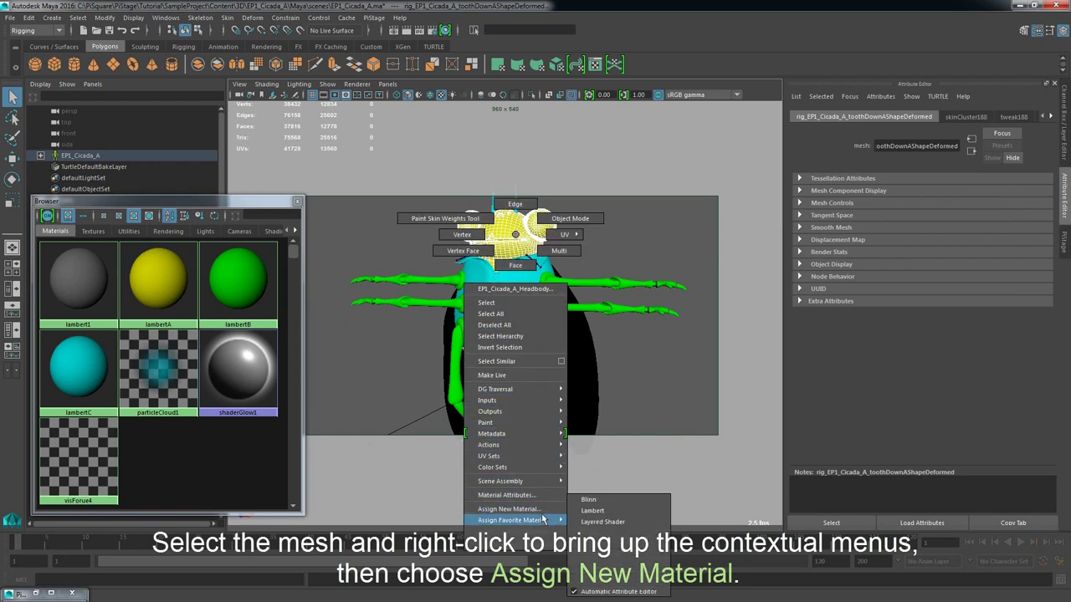
pyautogui.click(527, 509)
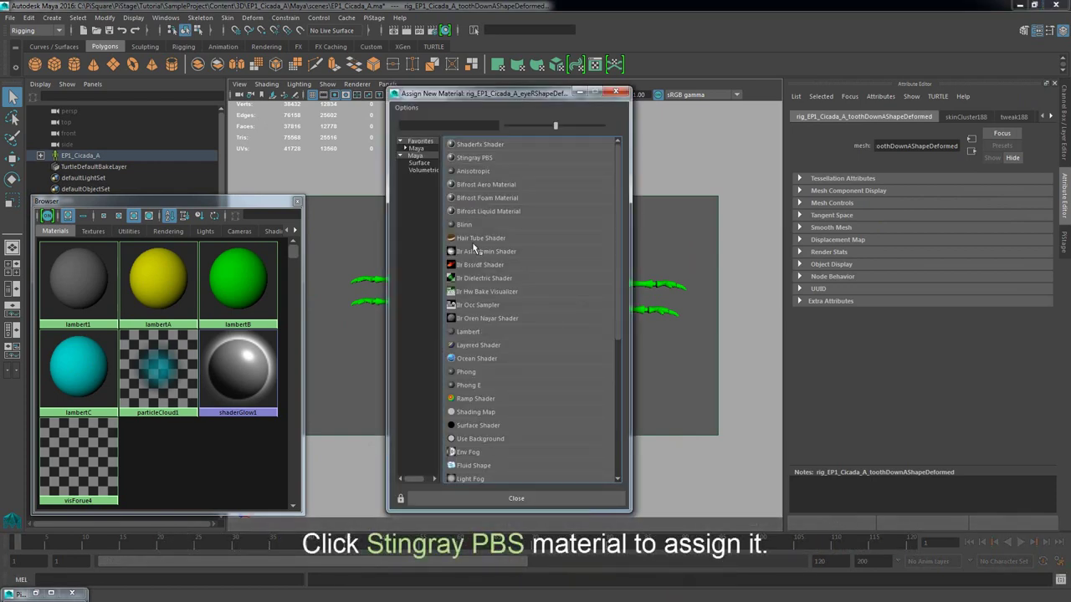
pyautogui.click(424, 166)
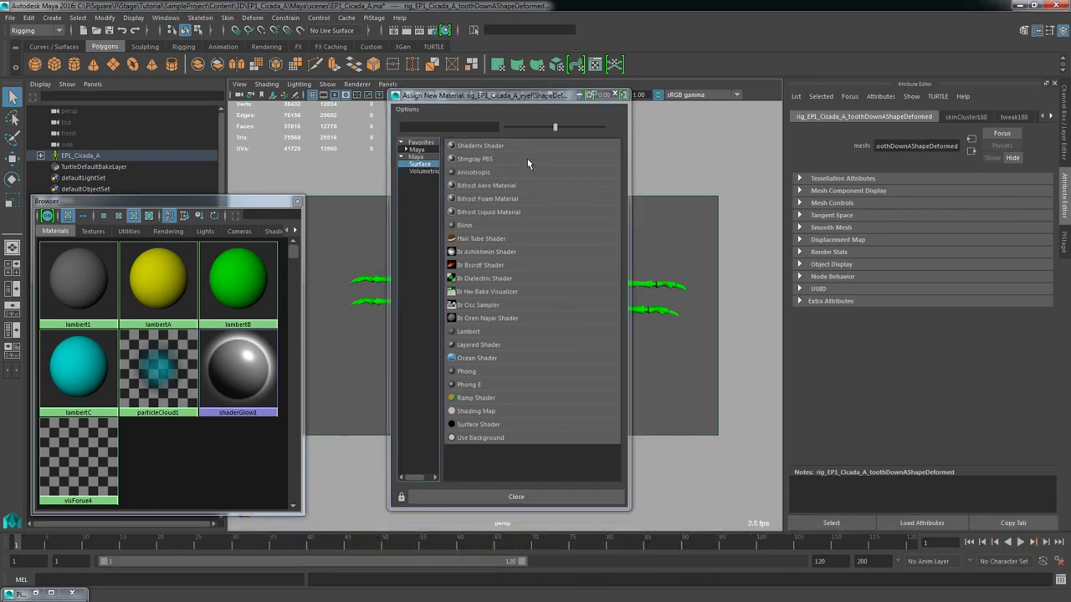
pyautogui.click(527, 159)
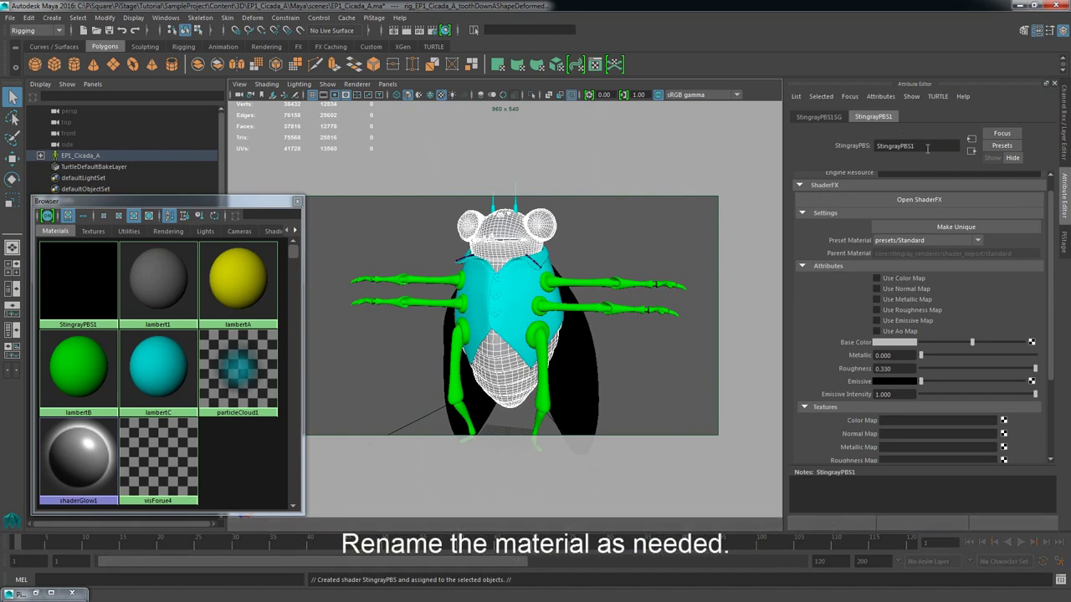
pyautogui.write('_A')
# Step: Name the material StingrayPBS_A and leave its Preset Material at presets/Standard
pyautogui.press('Return')
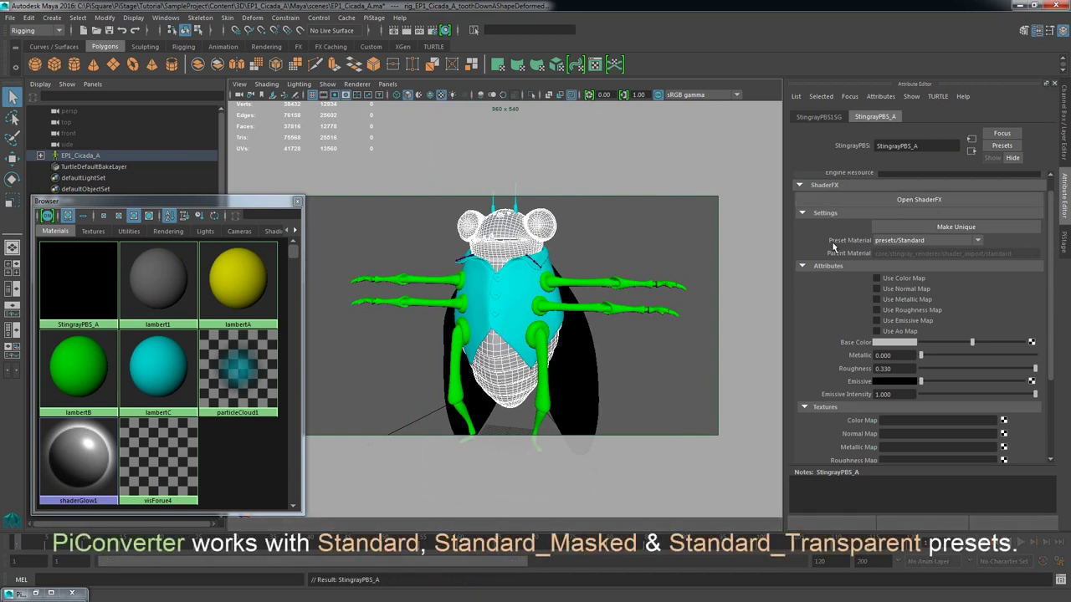
pyautogui.click(977, 241)
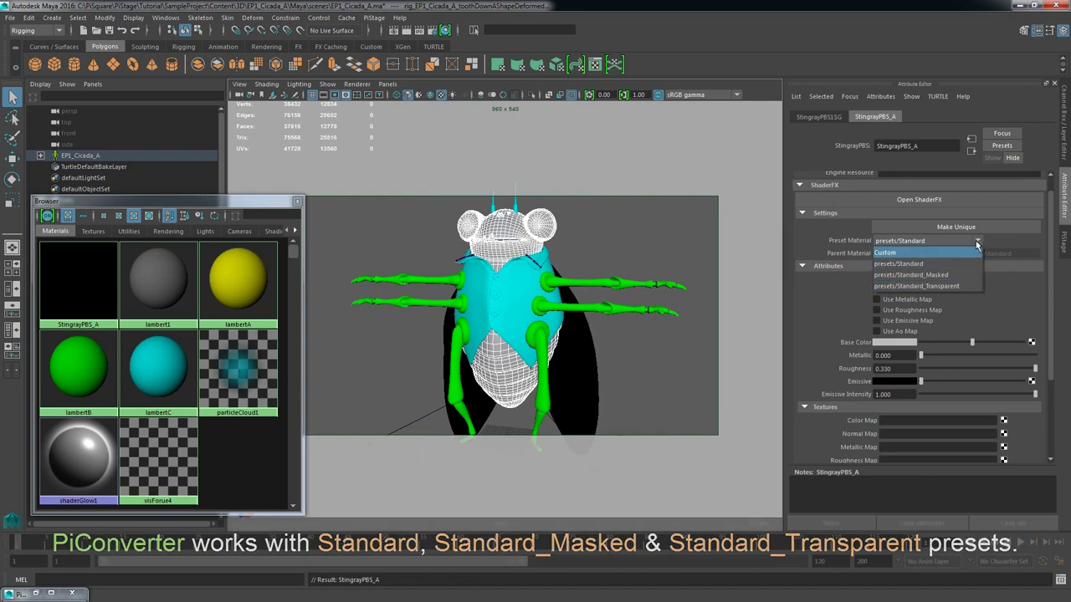
pyautogui.click(977, 242)
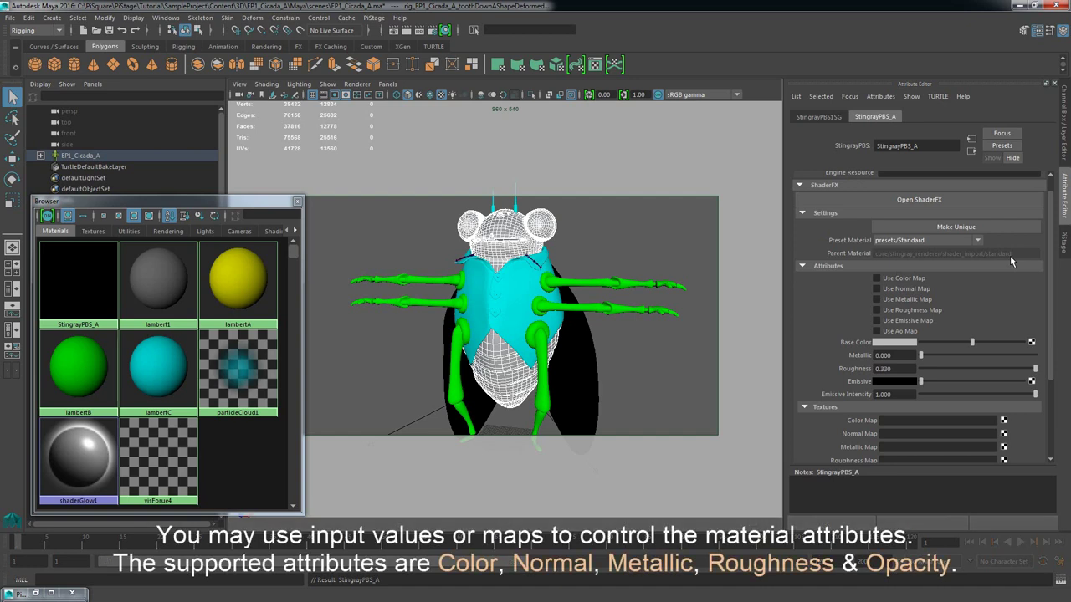
pyautogui.scroll(-2, 1009, 257)
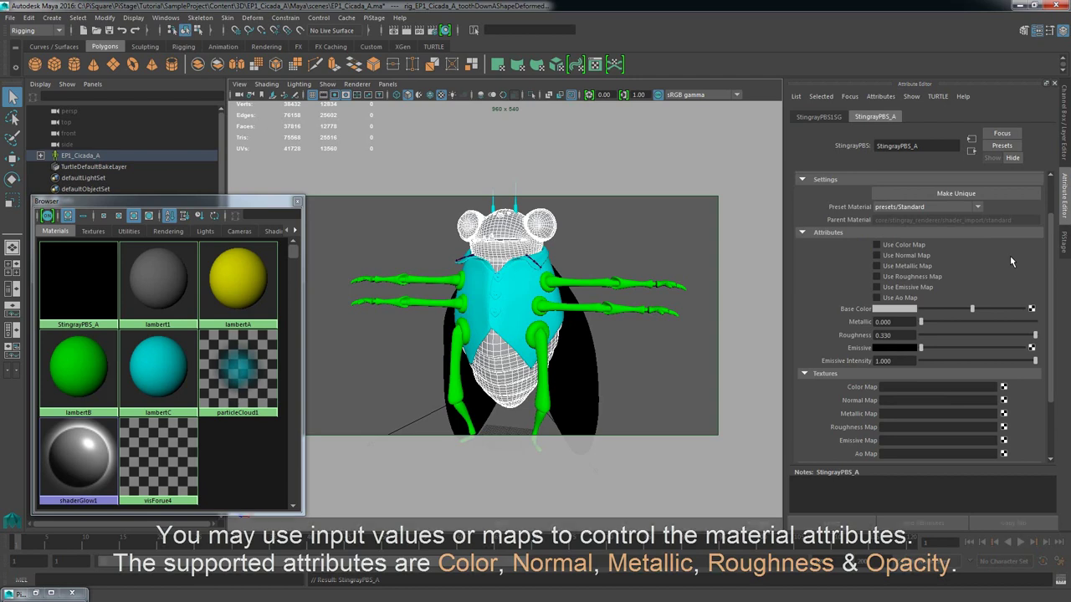
# Step: Tick Use Color, Normal, Metallic and Roughness Map on StingrayPBS_A
pyautogui.click(877, 245)
pyautogui.click(877, 255)
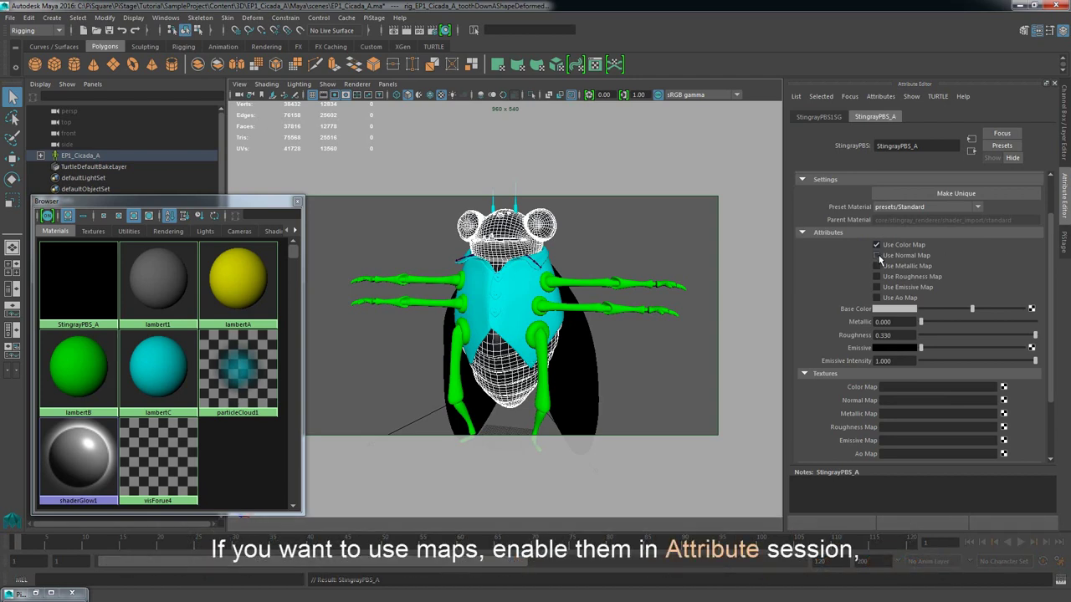
pyautogui.click(877, 276)
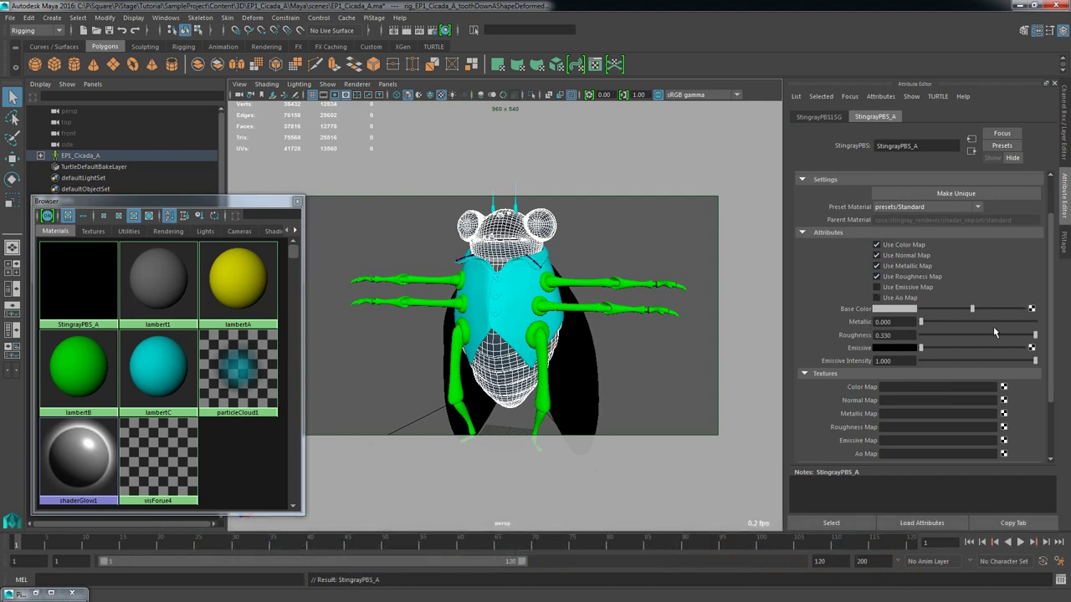
pyautogui.scroll(-2, 996, 332)
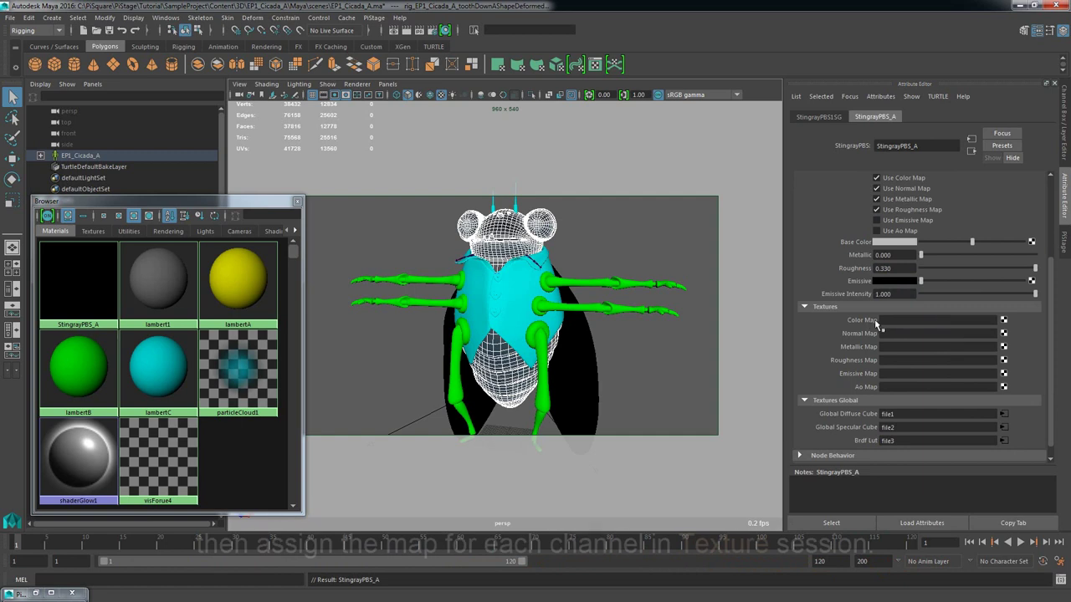
# Step: Load the AAA base colour and normal TGA textures into StingrayPBS_A's Color and Normal maps
pyautogui.click(1003, 321)
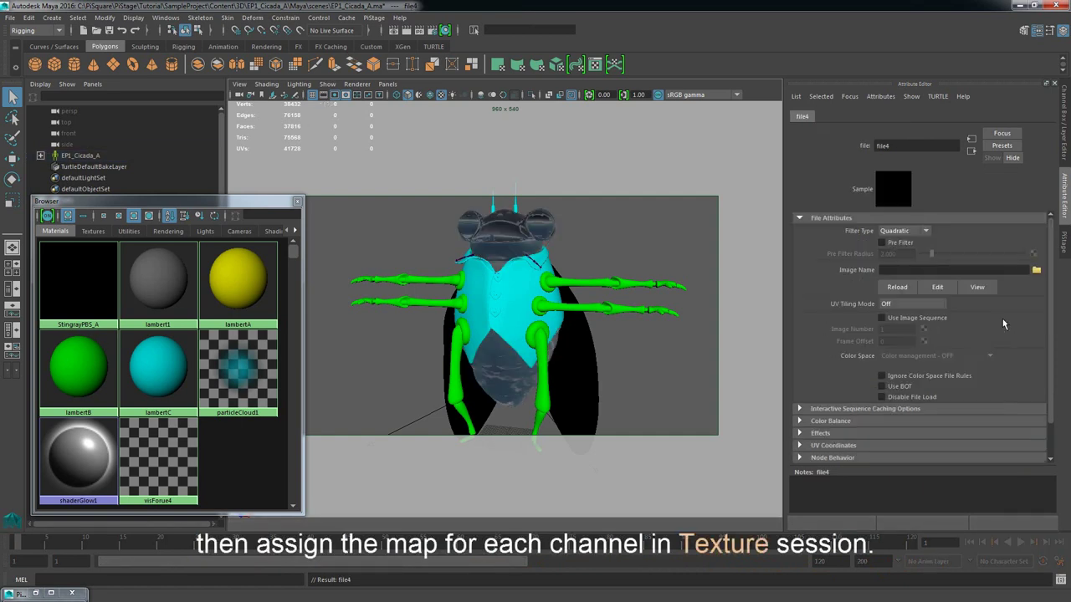
pyautogui.click(1036, 270)
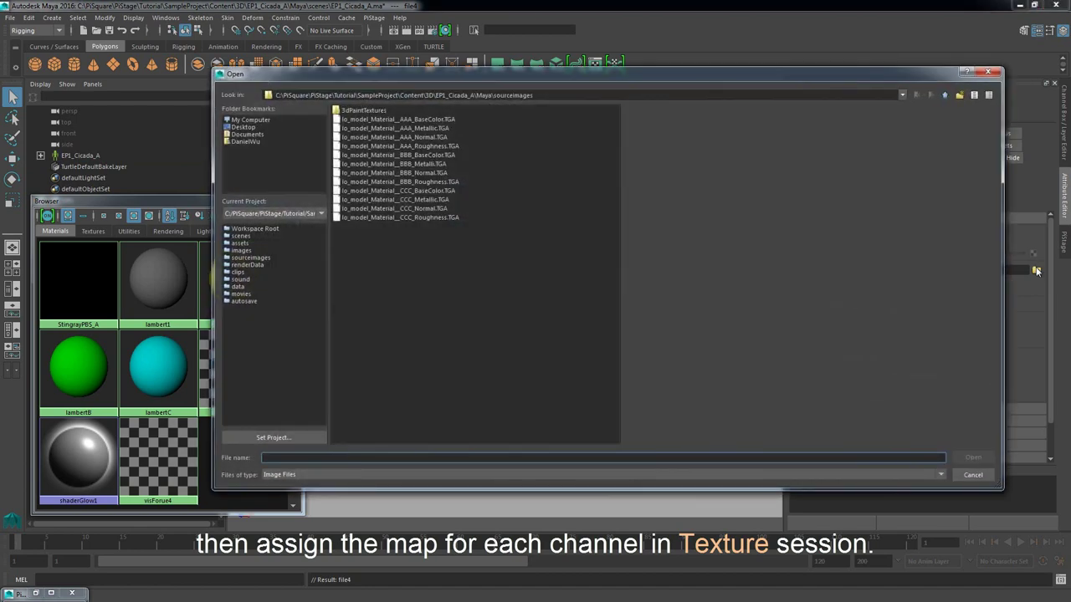
pyautogui.click(439, 119)
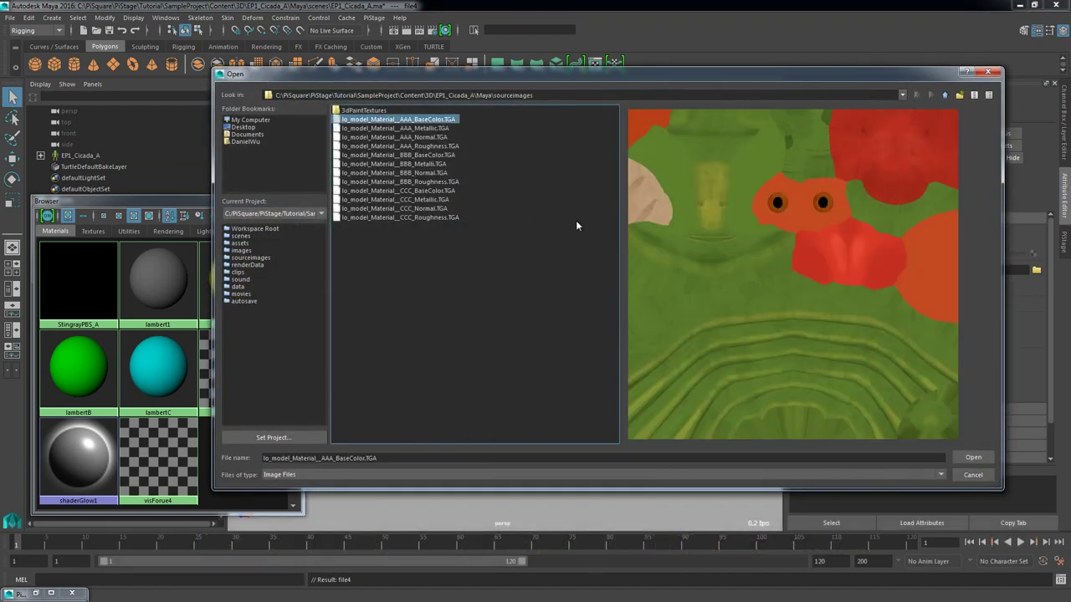
pyautogui.click(973, 457)
pyautogui.click(972, 150)
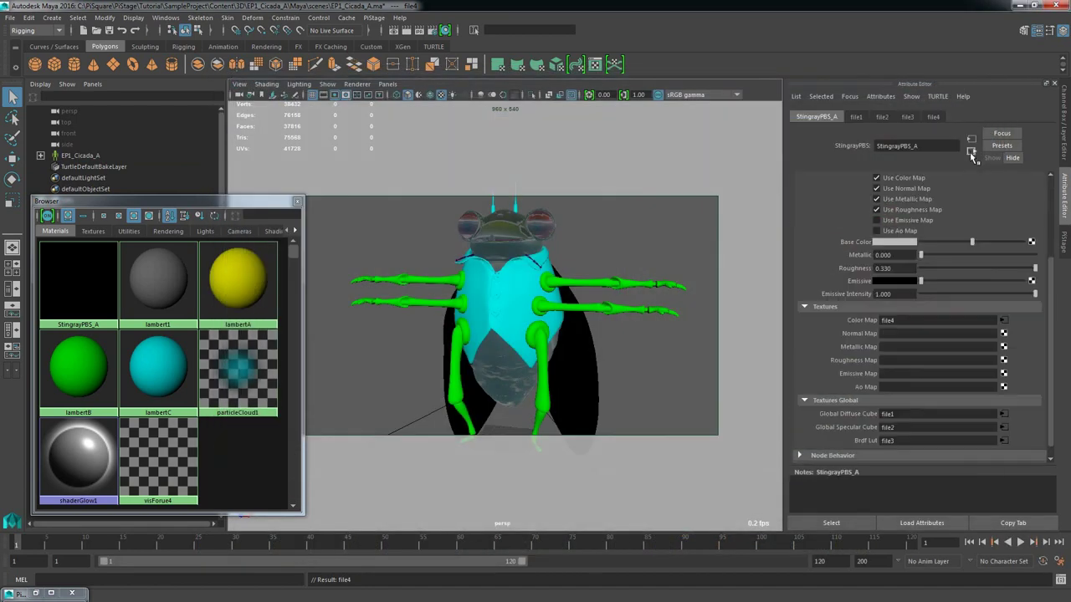
pyautogui.click(1004, 334)
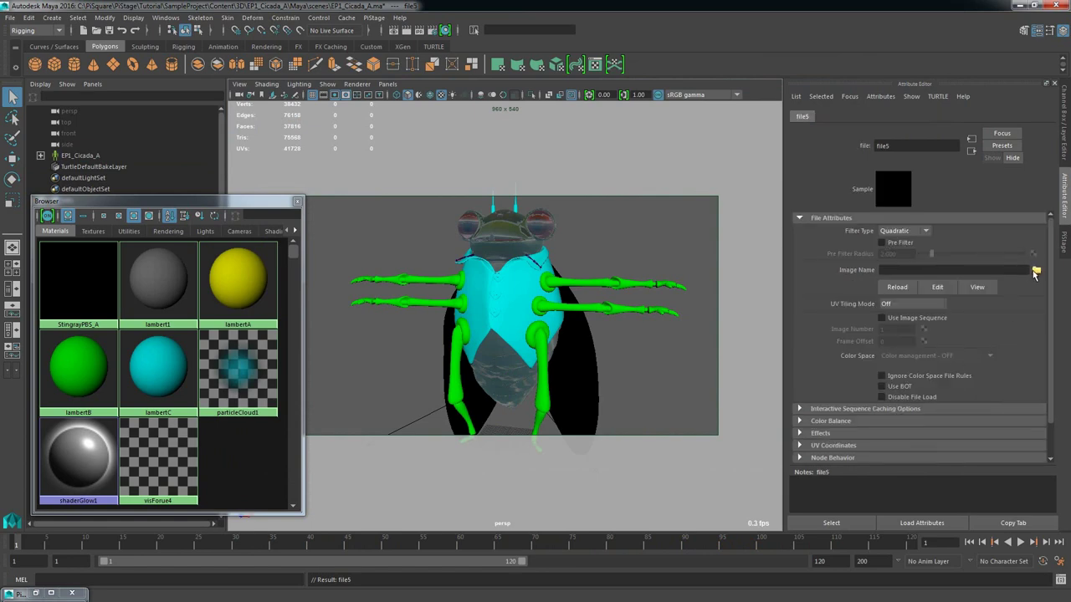
pyautogui.click(1036, 270)
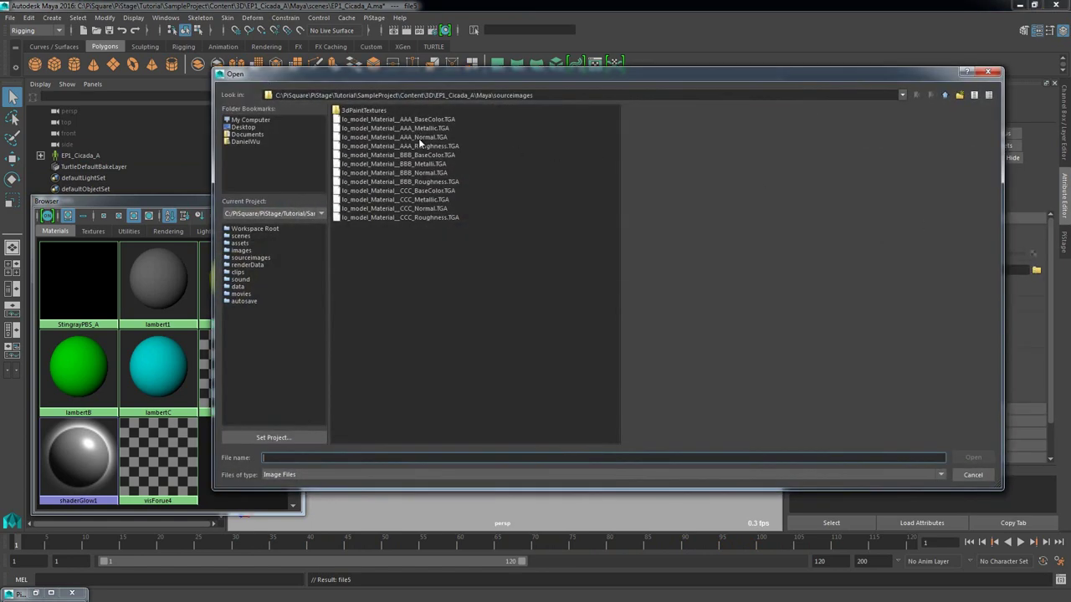
pyautogui.click(418, 137)
pyautogui.click(973, 457)
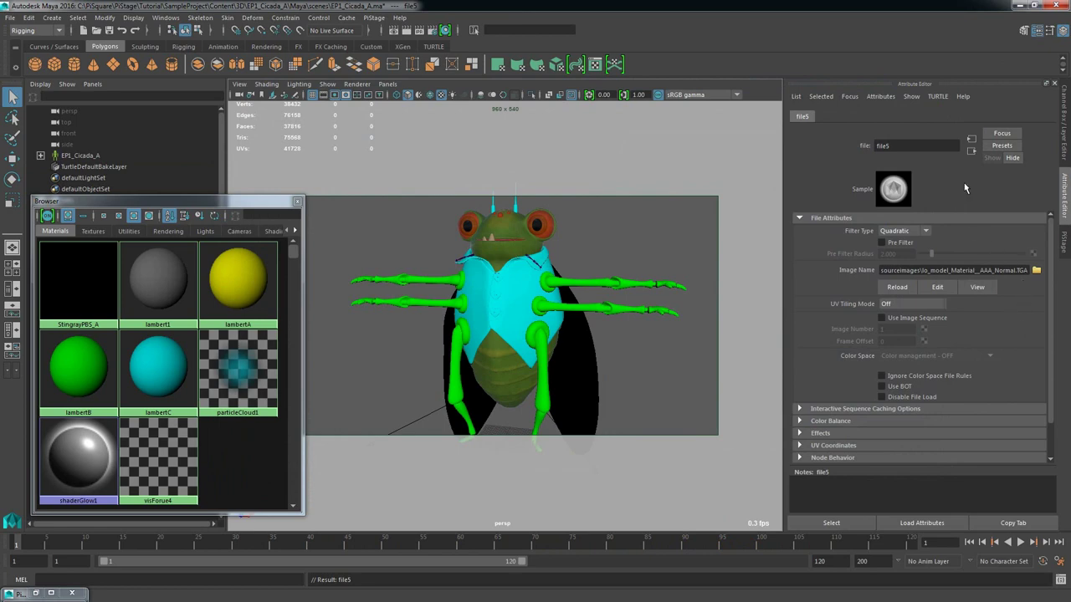
pyautogui.click(971, 150)
# Step: Load the AAA metallic and roughness TGA textures into the Metallic and Roughness map channels
pyautogui.click(1004, 347)
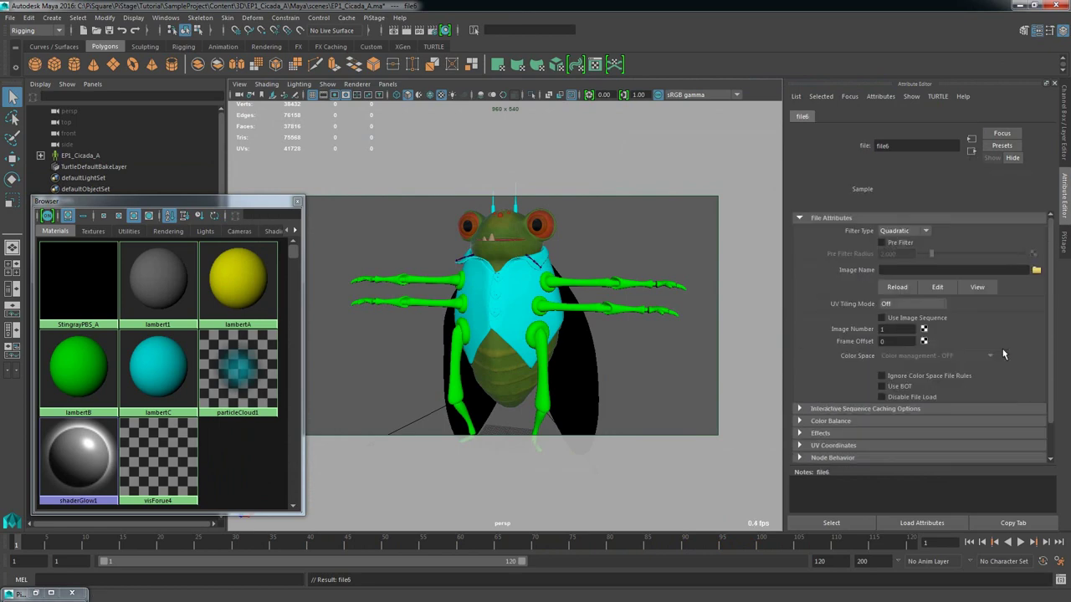
pyautogui.click(1037, 270)
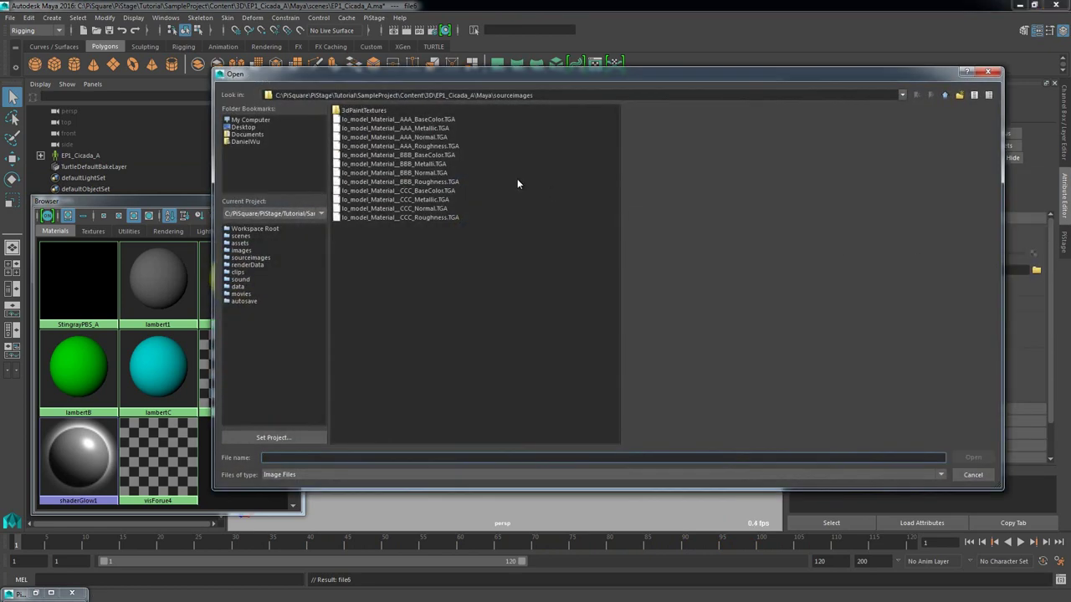
pyautogui.click(435, 128)
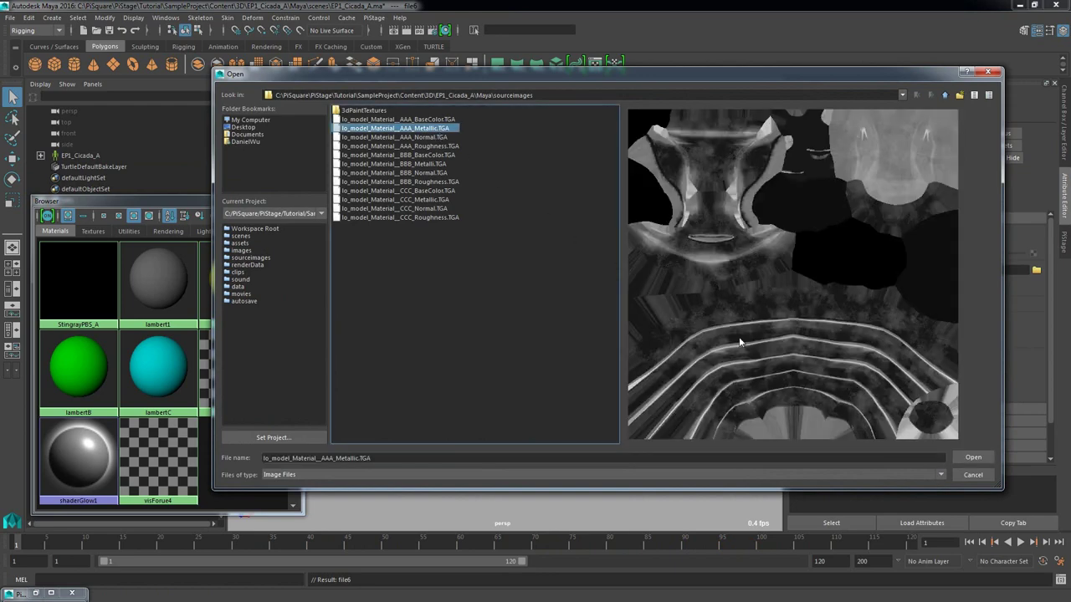
pyautogui.click(960, 453)
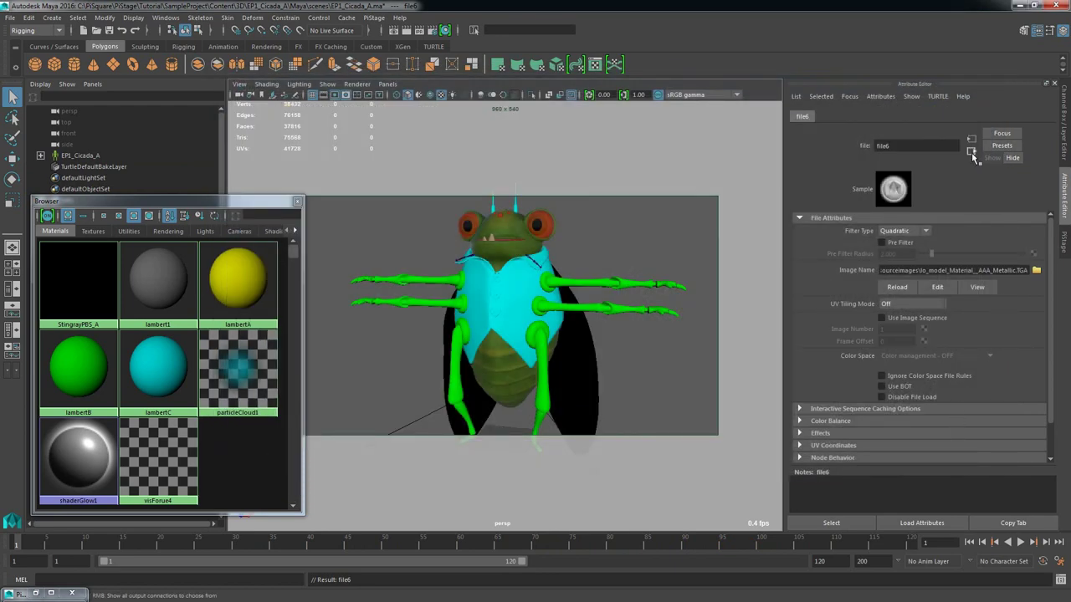
pyautogui.click(971, 152)
pyautogui.click(1004, 365)
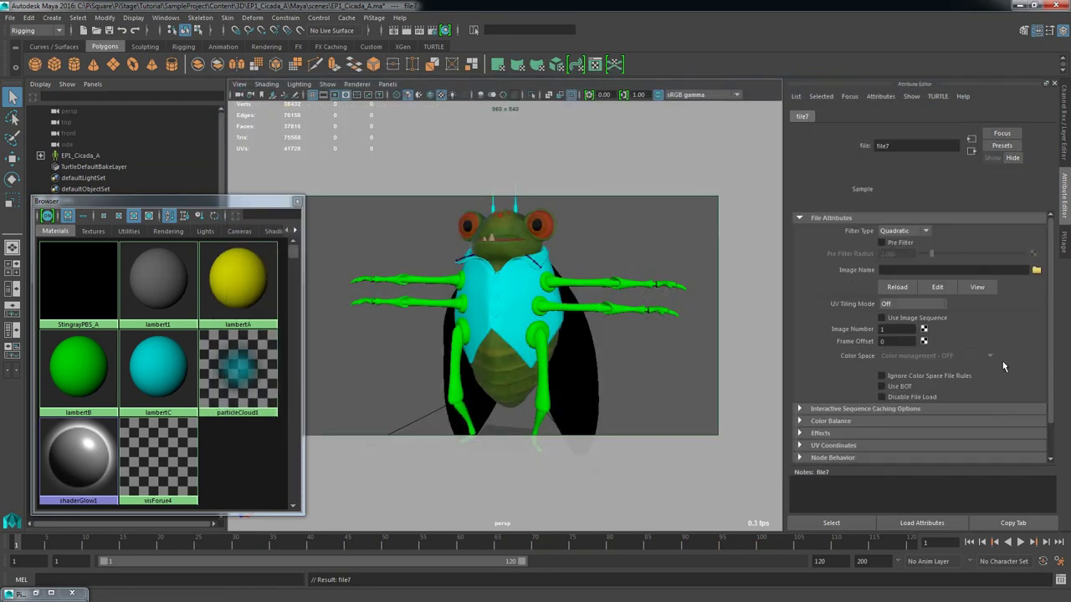
pyautogui.click(1036, 269)
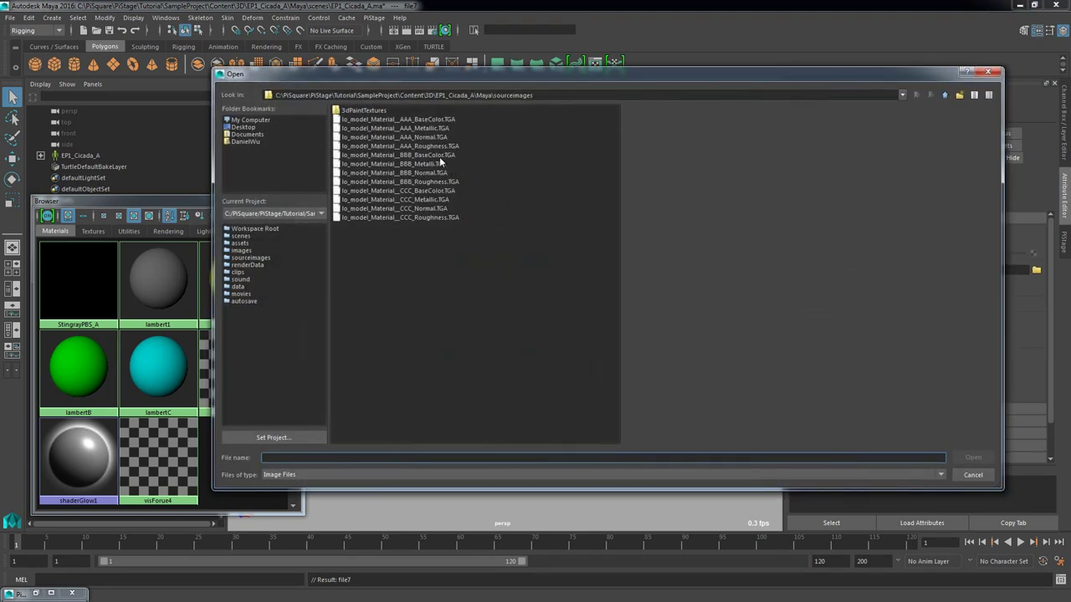
pyautogui.click(436, 147)
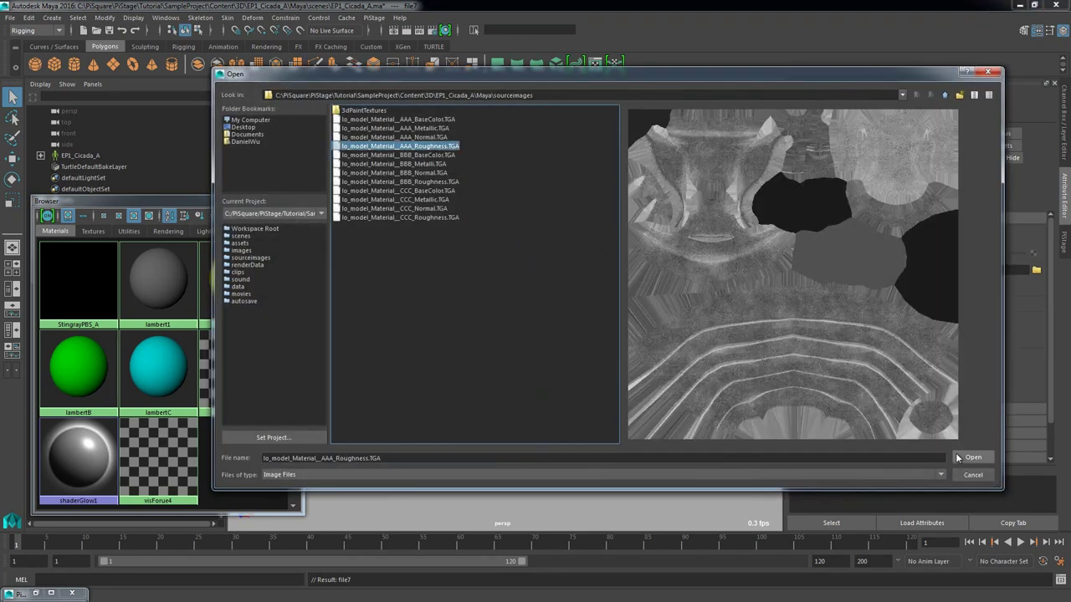
pyautogui.click(967, 457)
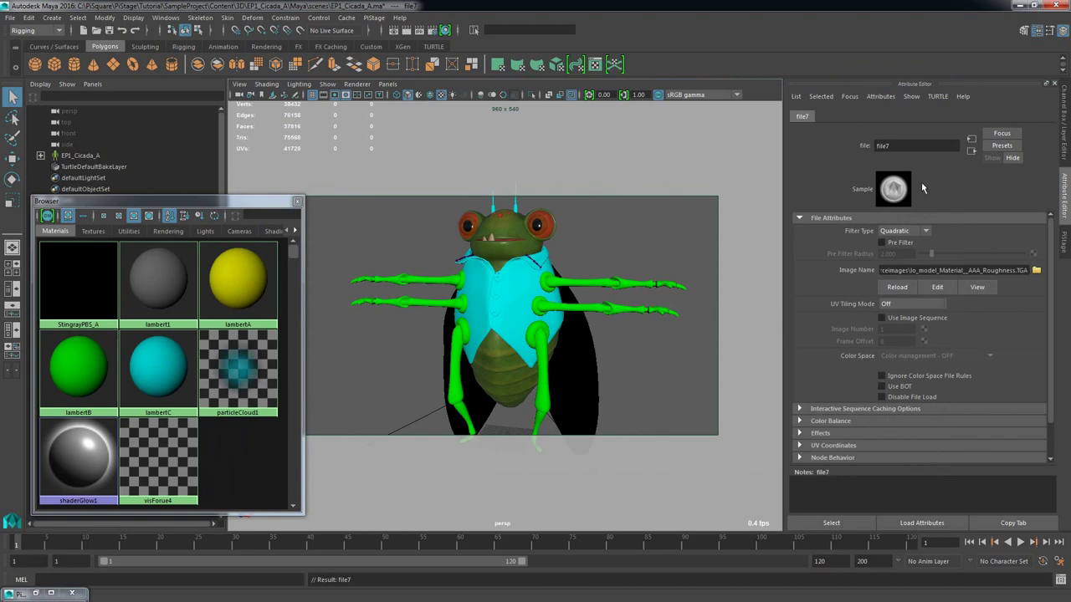
# Step: Check StingrayPBS_A's four connected maps and orbit close around the textured cicada head
pyautogui.click(971, 153)
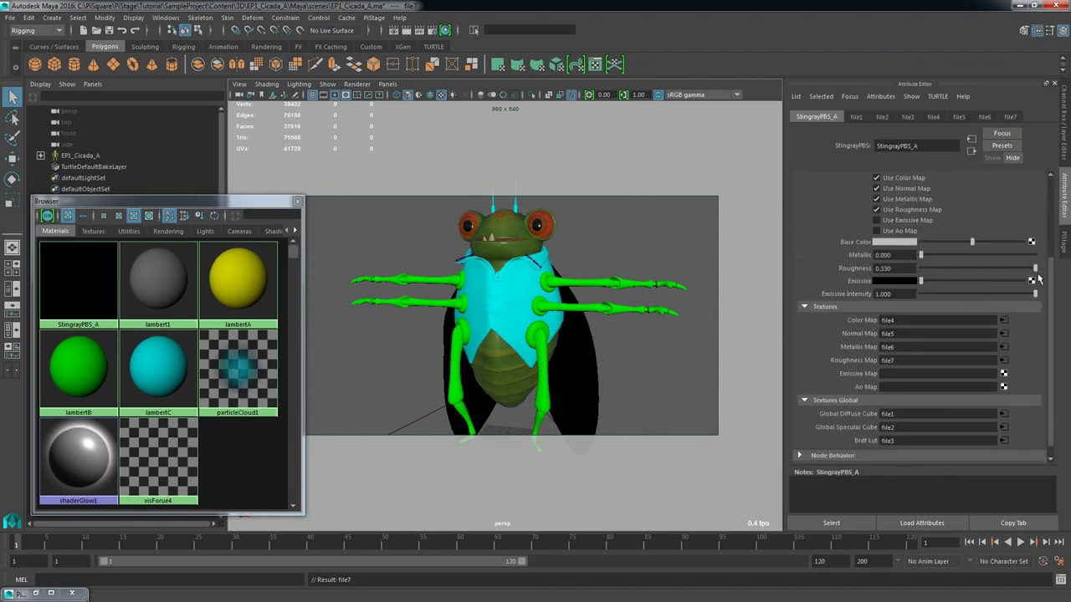
pyautogui.scroll(3, 1036, 276)
pyautogui.scroll(2, 1036, 276)
pyautogui.keyDown('alt'); pyautogui.moveTo(588, 239); pyautogui.dragTo(609, 238); pyautogui.keyUp('alt')
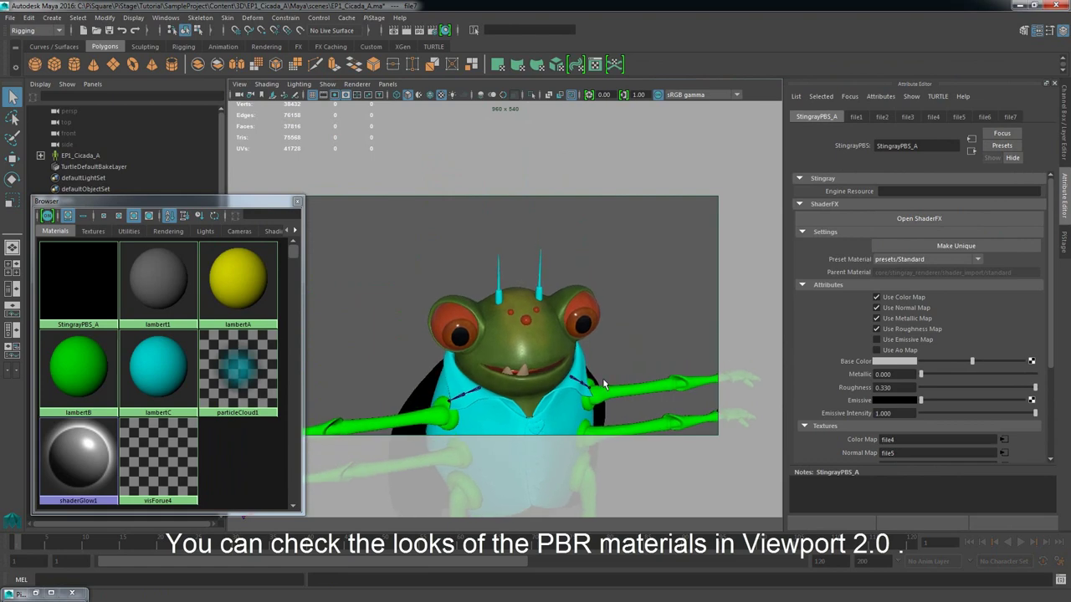
pyautogui.keyDown('alt'); pyautogui.moveTo(604, 385); pyautogui.dragTo(614, 354); pyautogui.keyUp('alt')
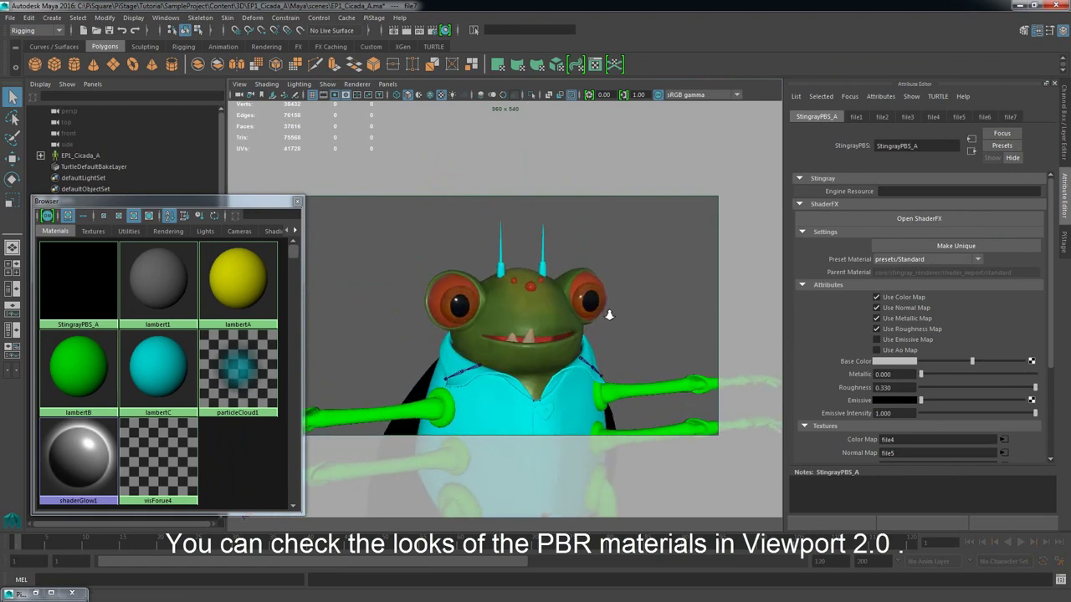
pyautogui.scroll(5, 435, 298)
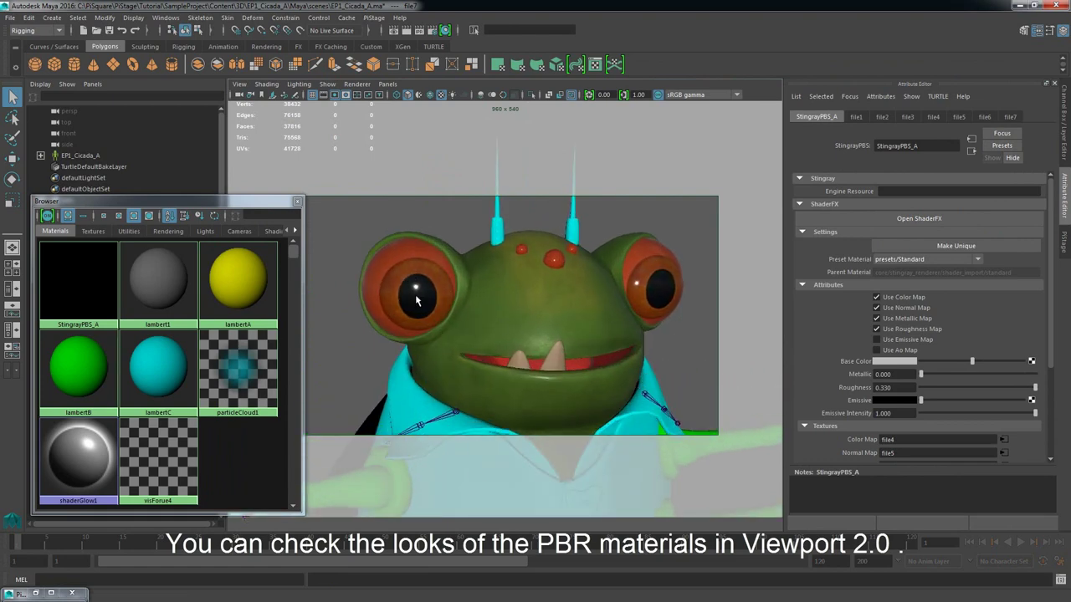
pyautogui.keyDown('alt'); pyautogui.moveTo(419, 301); pyautogui.dragTo(593, 380); pyautogui.keyUp('alt')
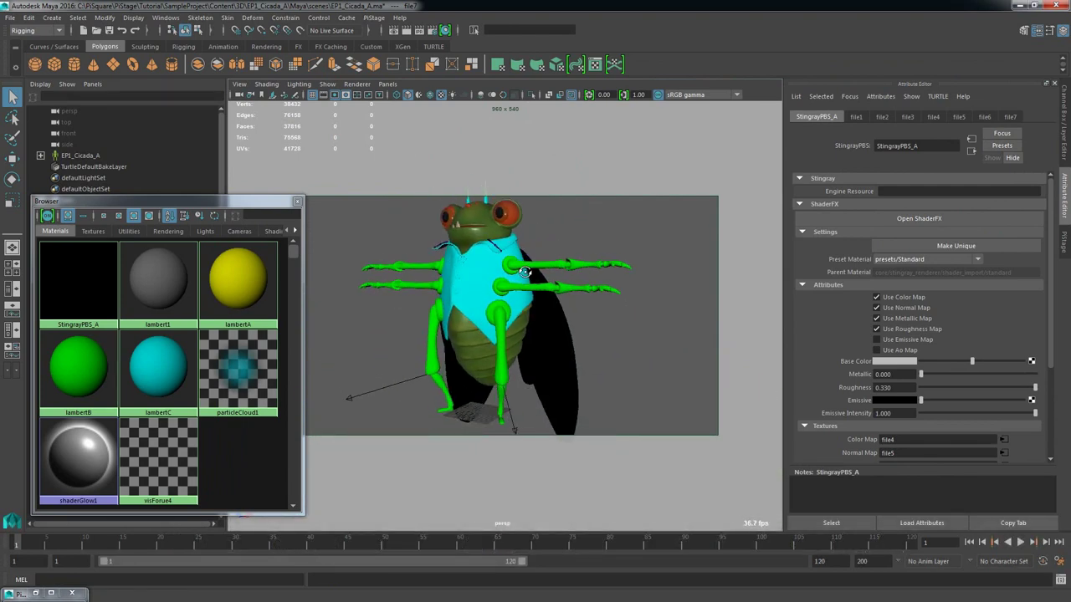
# Step: Select the lambertB legs, set StingrayPBS2 to presets/Standard, and load a texture image into a map slot
pyautogui.click(82, 369)
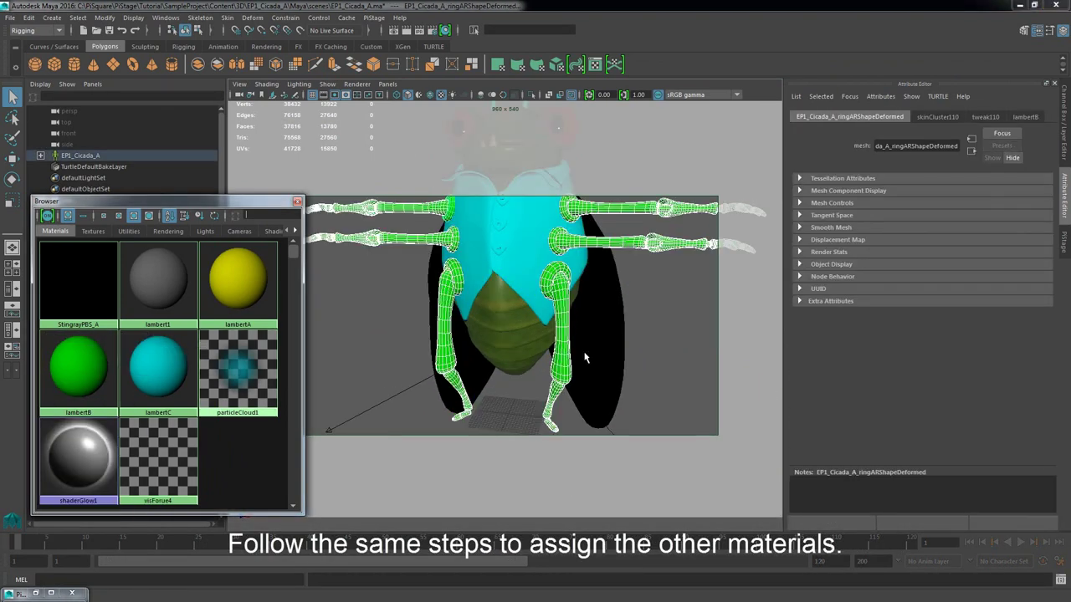
pyautogui.click(929, 259)
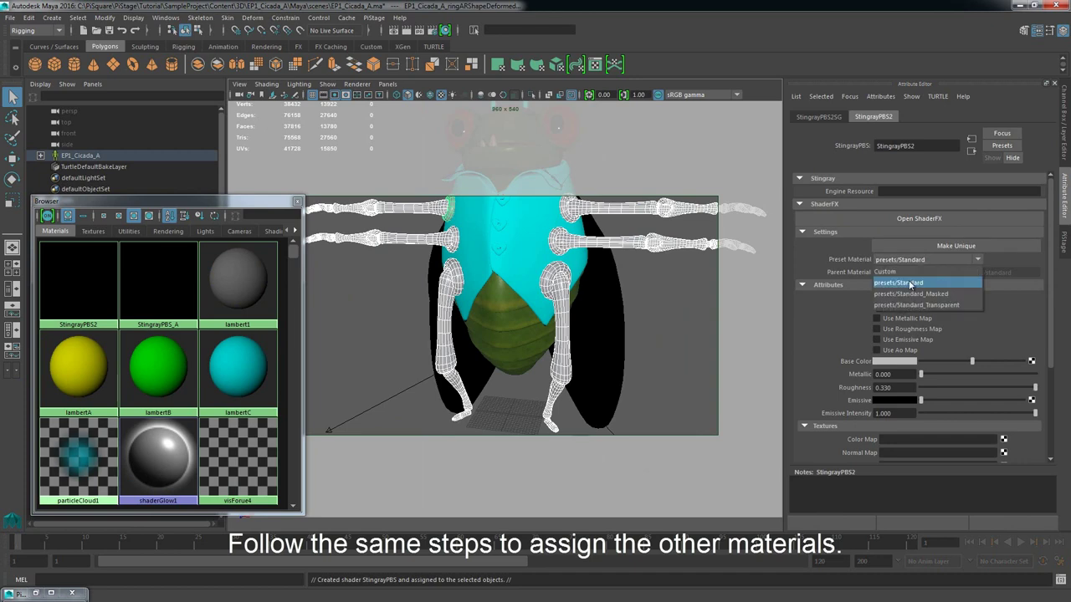
pyautogui.click(908, 279)
pyautogui.scroll(-3, 973, 310)
pyautogui.click(1003, 306)
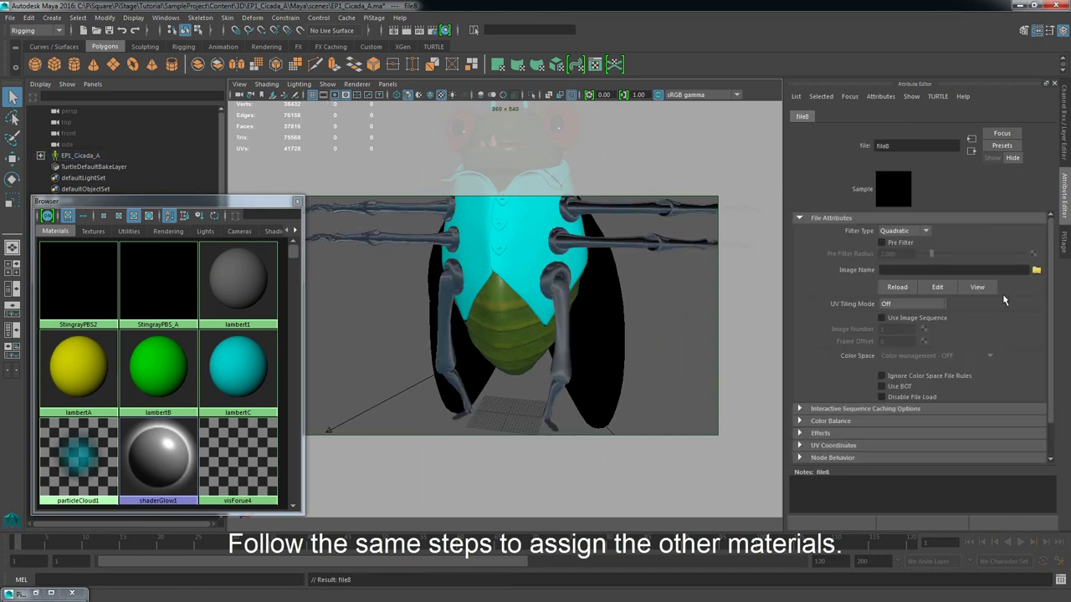
pyautogui.click(1036, 270)
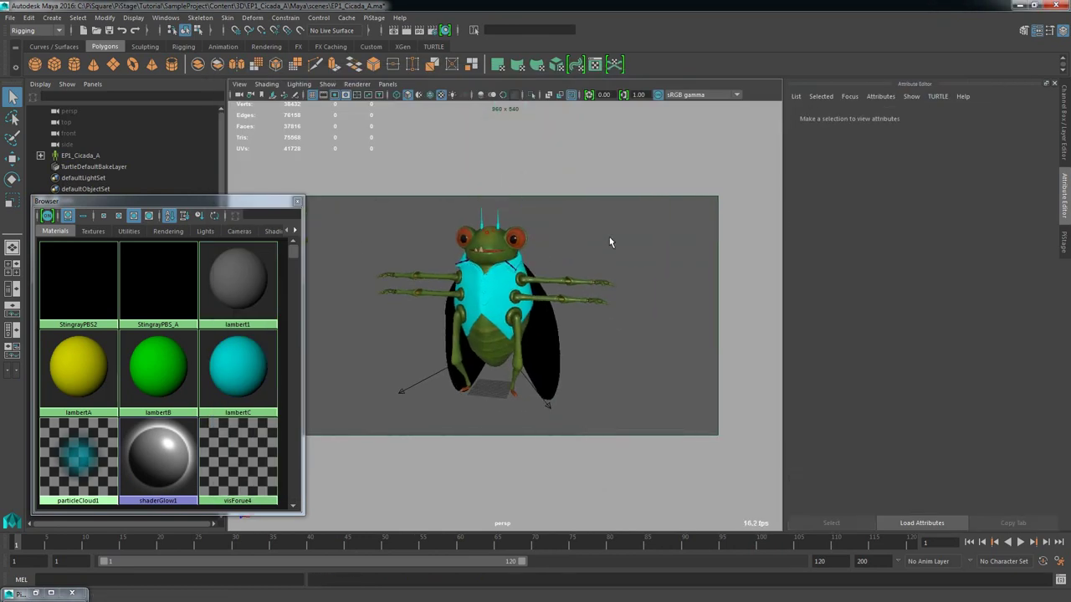
# Step: Give the wings a new StingrayPBS3 material on presets/Standard_Transparent with texture map options enabled
pyautogui.moveTo(498, 313); pyautogui.dragTo(513, 540, button='right')
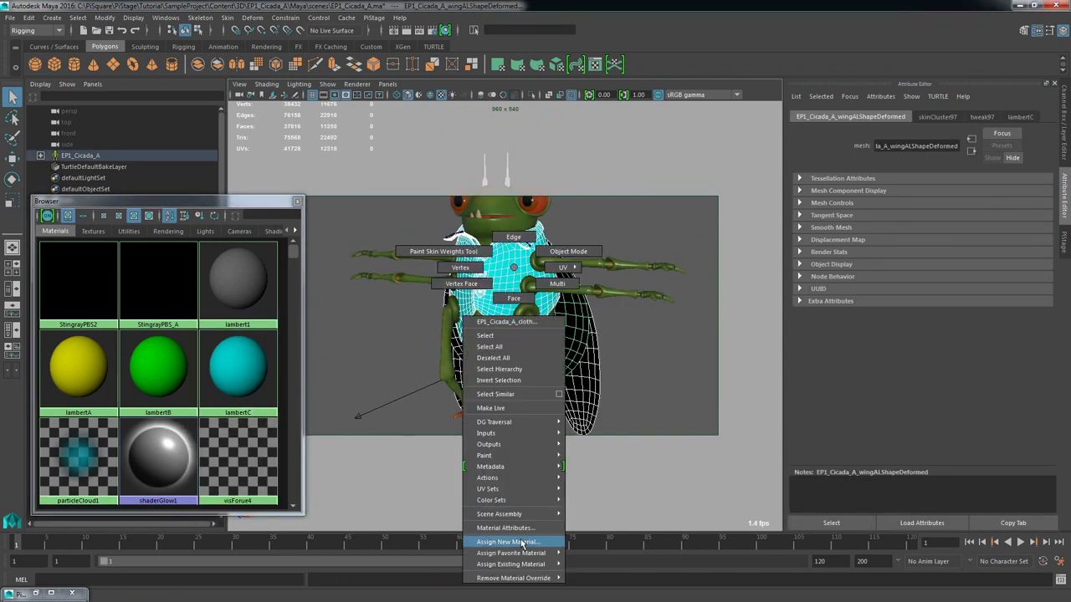
pyautogui.click(456, 167)
pyautogui.keyDown('alt'); pyautogui.moveTo(502, 276); pyautogui.dragTo(585, 276); pyautogui.keyUp('alt')
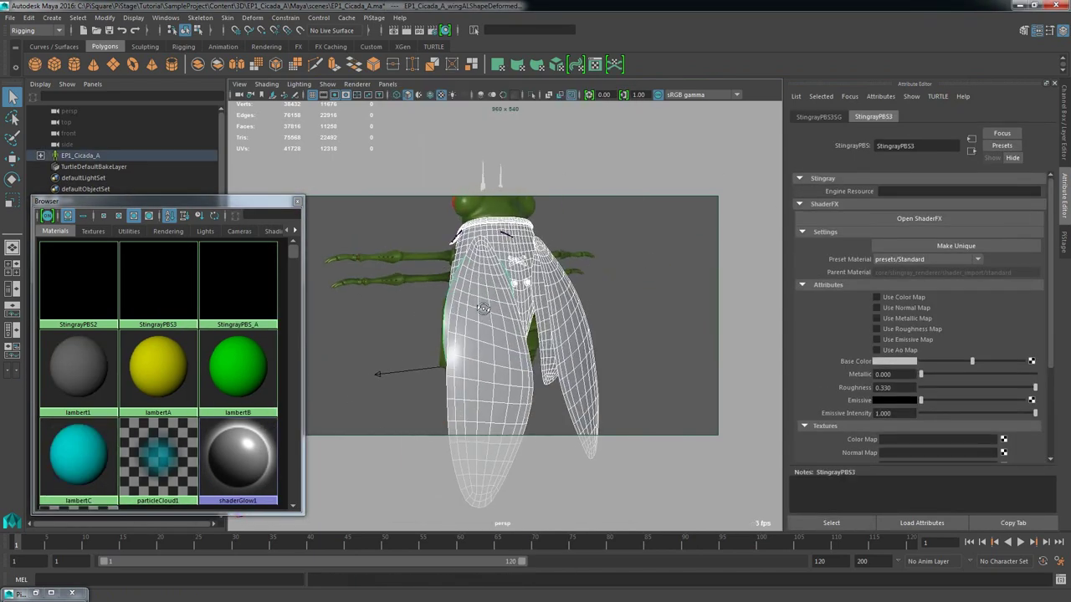
pyautogui.click(927, 259)
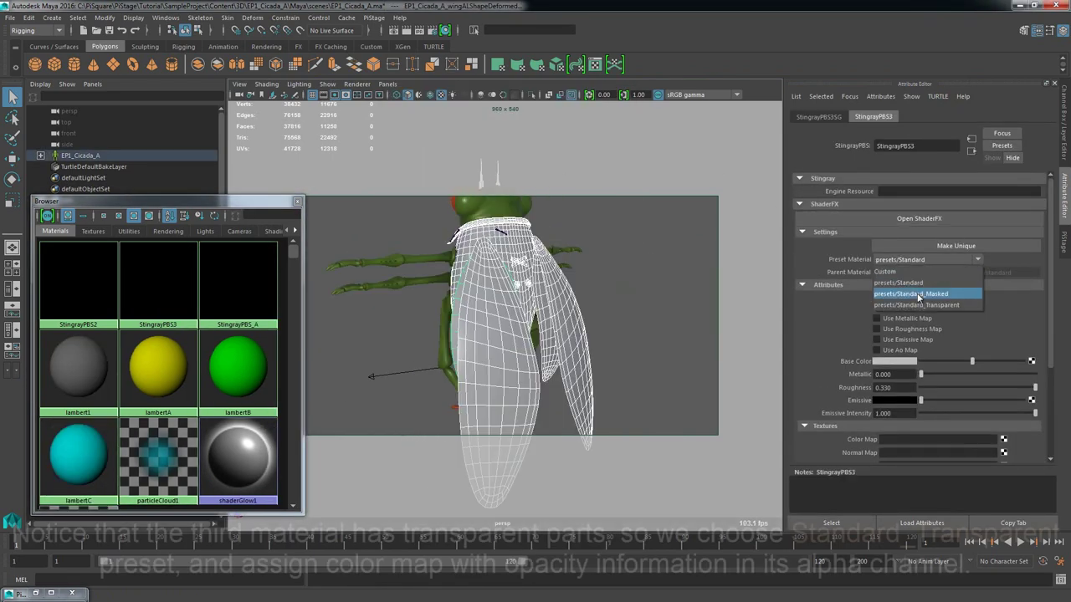
pyautogui.click(960, 305)
pyautogui.press('Return')
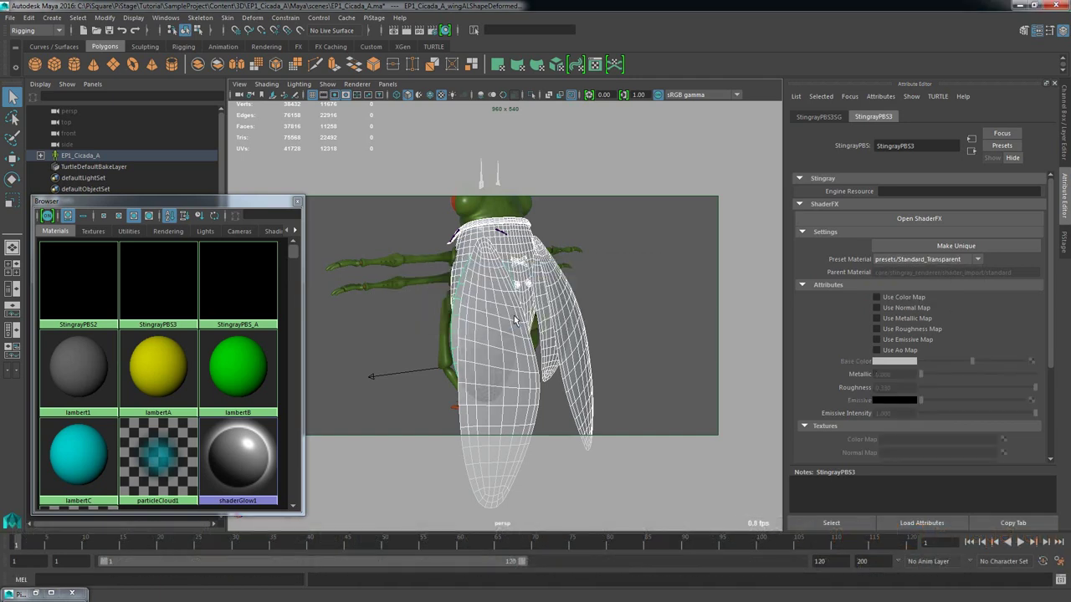
pyautogui.click(876, 355)
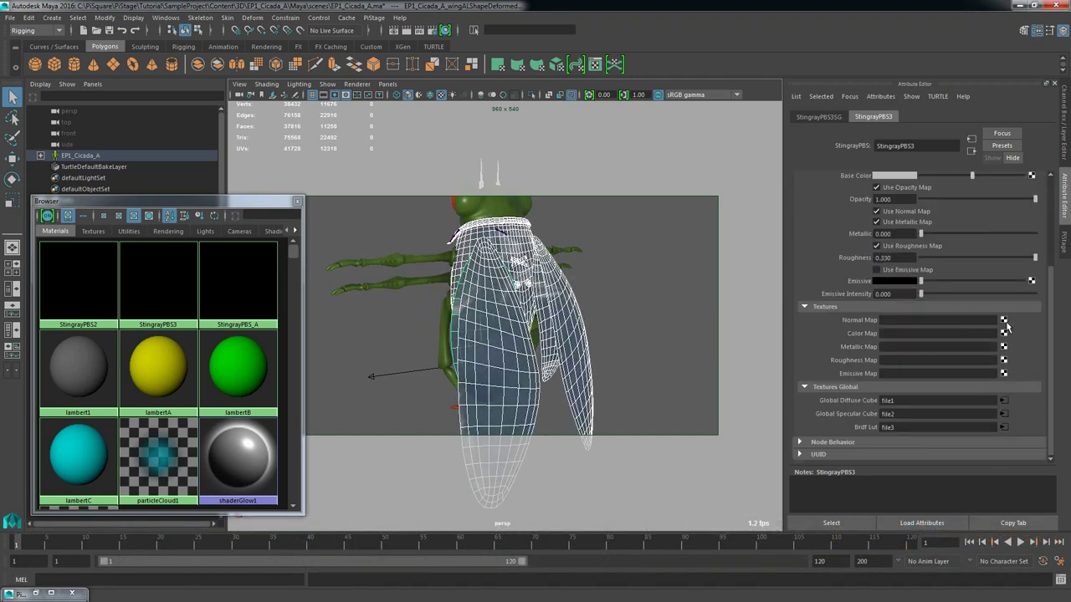
# Step: Load the normal, colour-with-opacity, metallic and roughness images into StingrayPBS3's map slots
pyautogui.click(1007, 328)
pyautogui.doubleClick(421, 210)
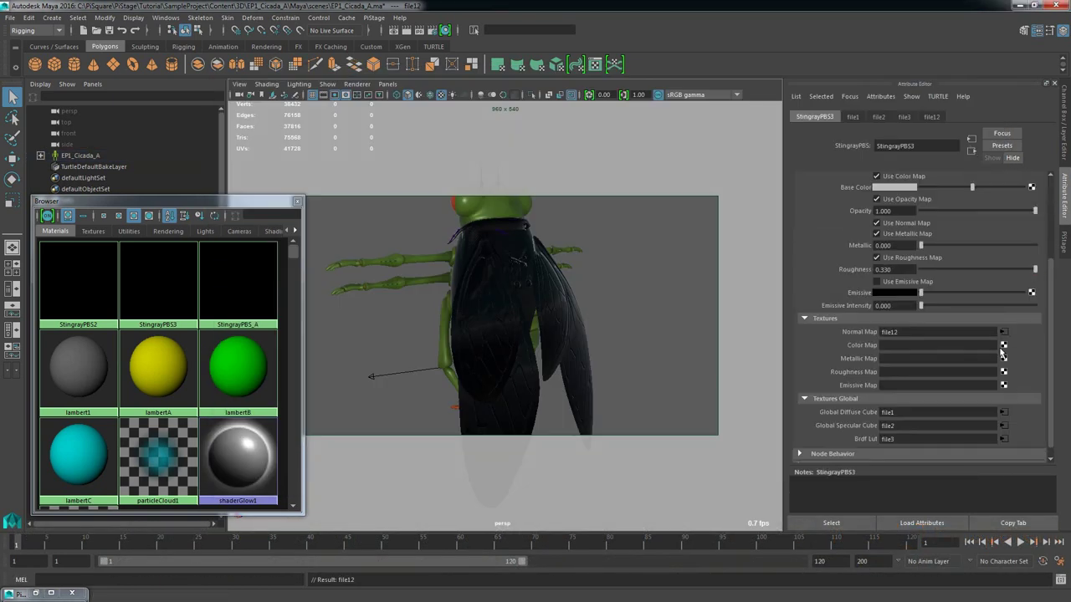
pyautogui.click(1024, 272)
pyautogui.doubleClick(419, 194)
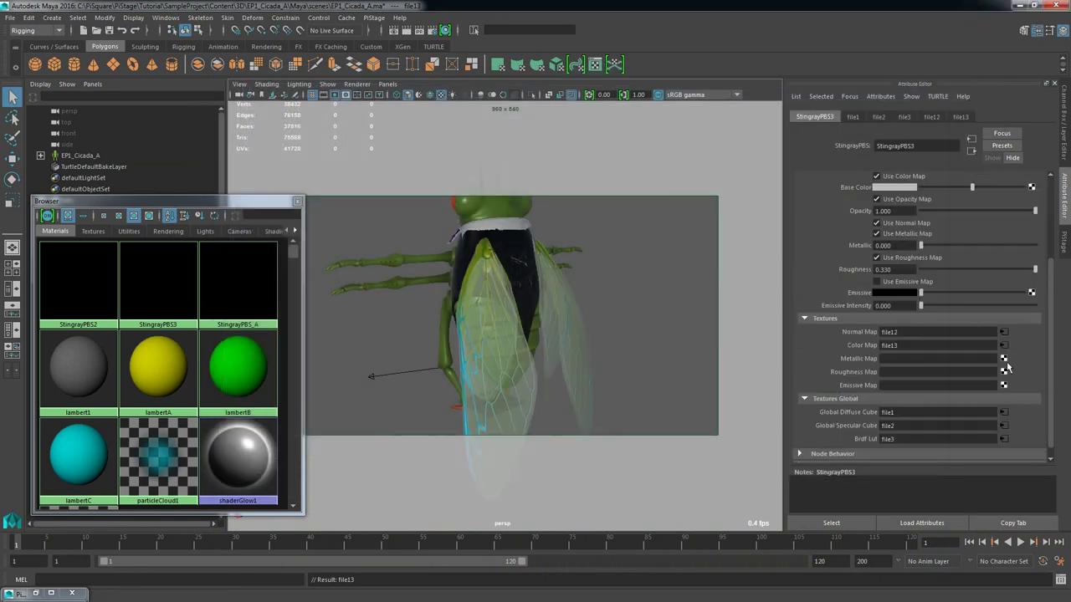
pyautogui.click(1037, 270)
pyautogui.doubleClick(436, 199)
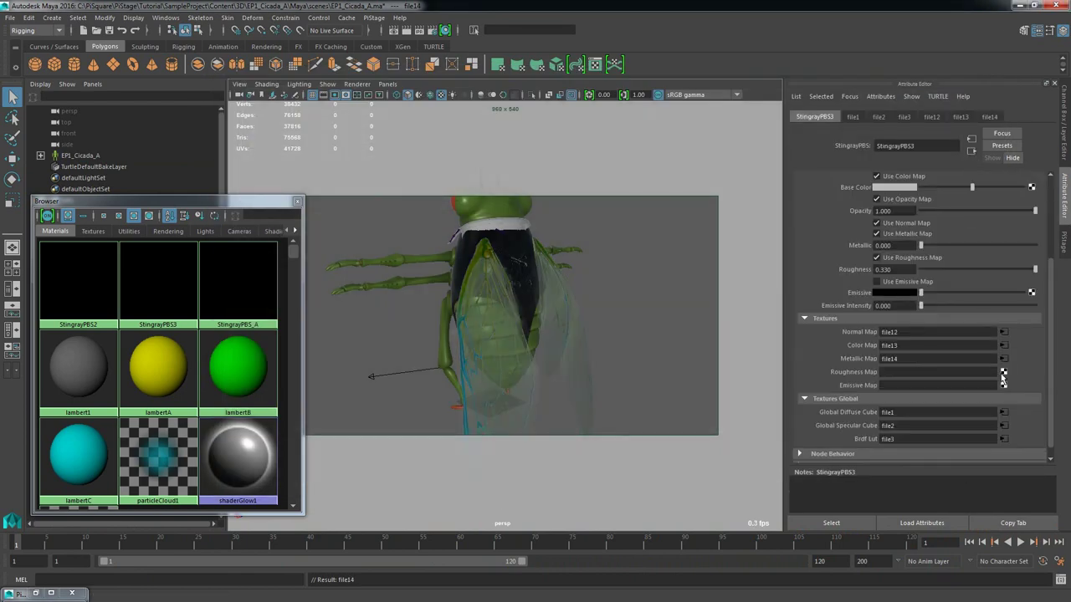
pyautogui.click(1036, 272)
pyautogui.doubleClick(410, 217)
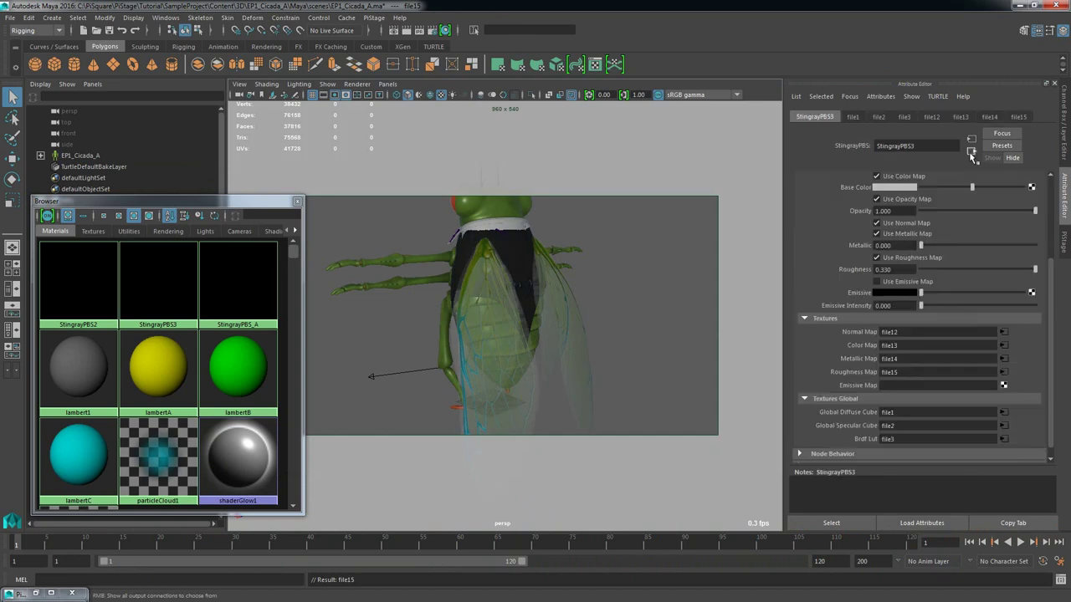
pyautogui.click(1065, 253)
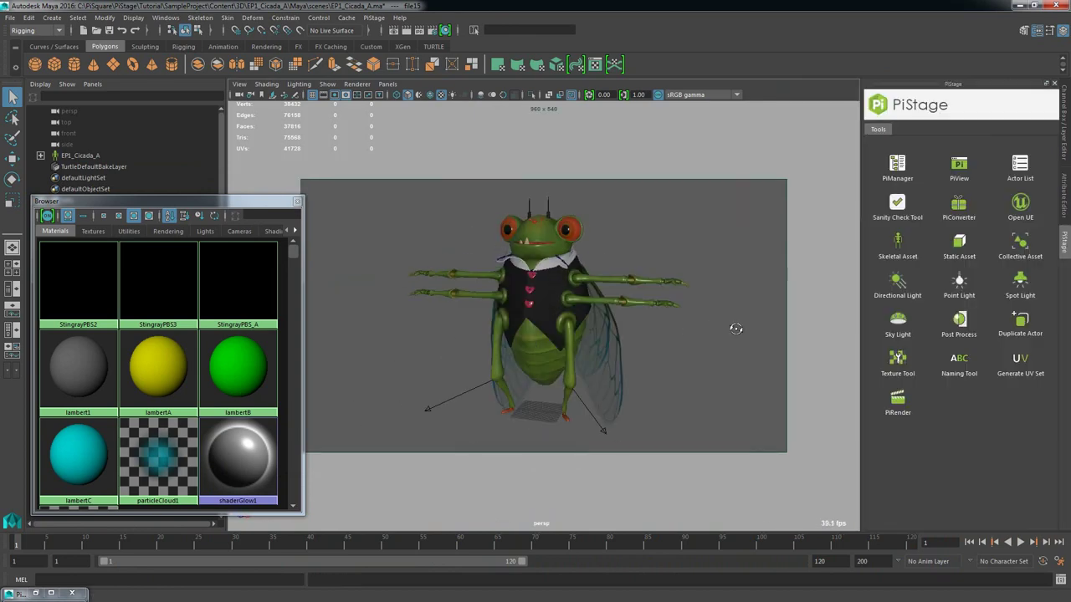
# Step: Export the cicada as an Unreal asset with PiConverter, then launch Unreal Editor
pyautogui.click(959, 205)
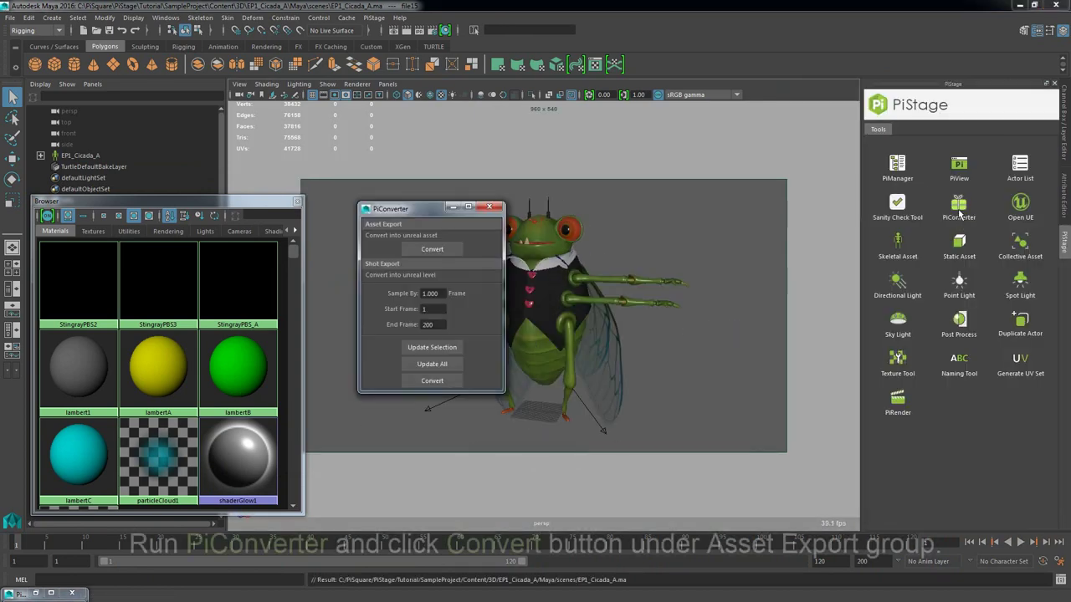
pyautogui.click(432, 249)
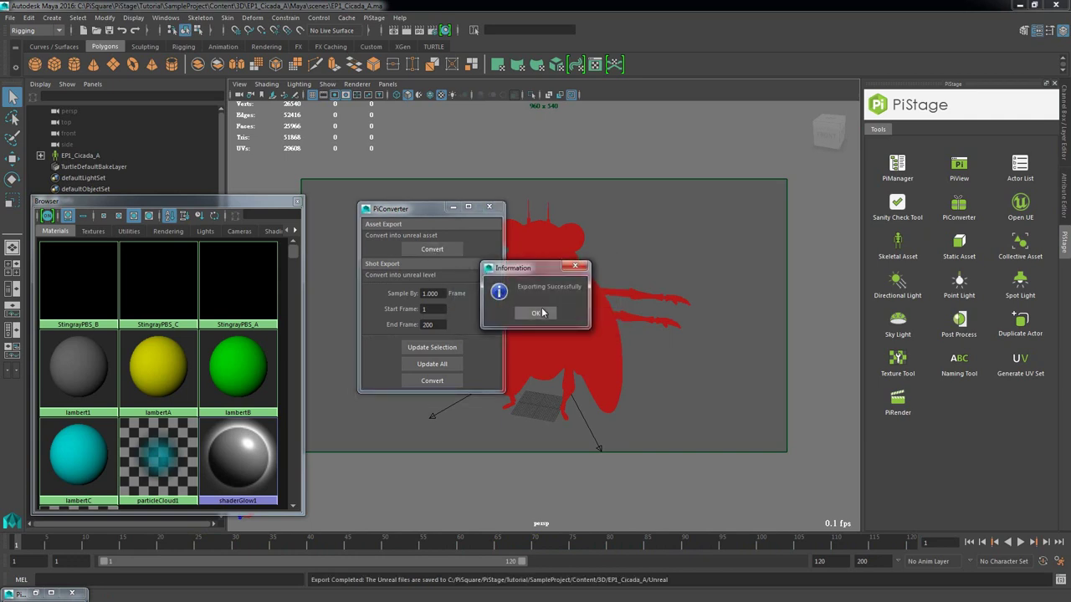
pyautogui.click(534, 315)
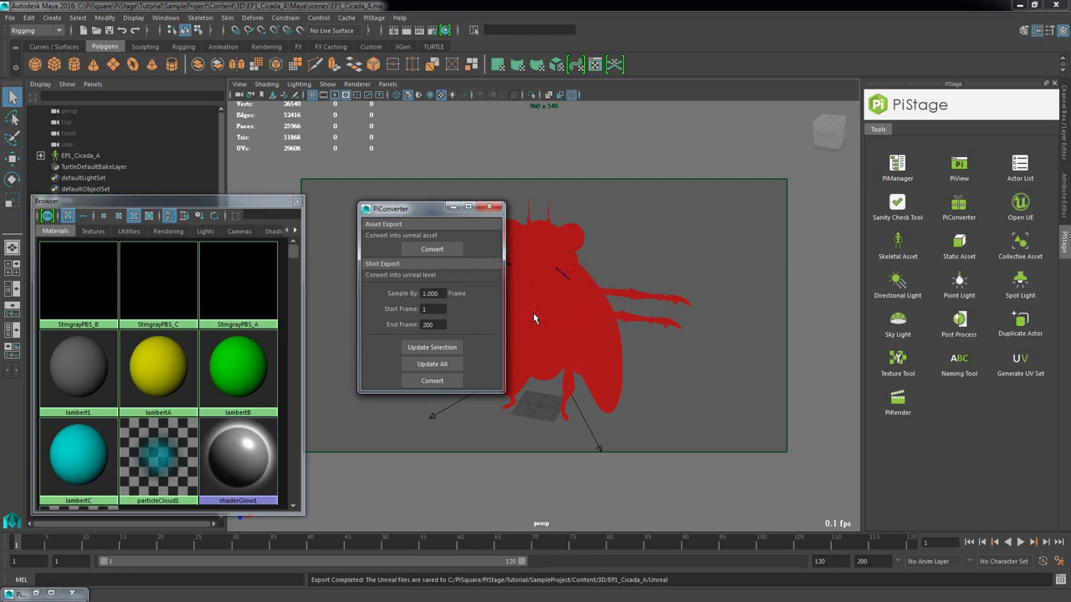
pyautogui.click(1019, 207)
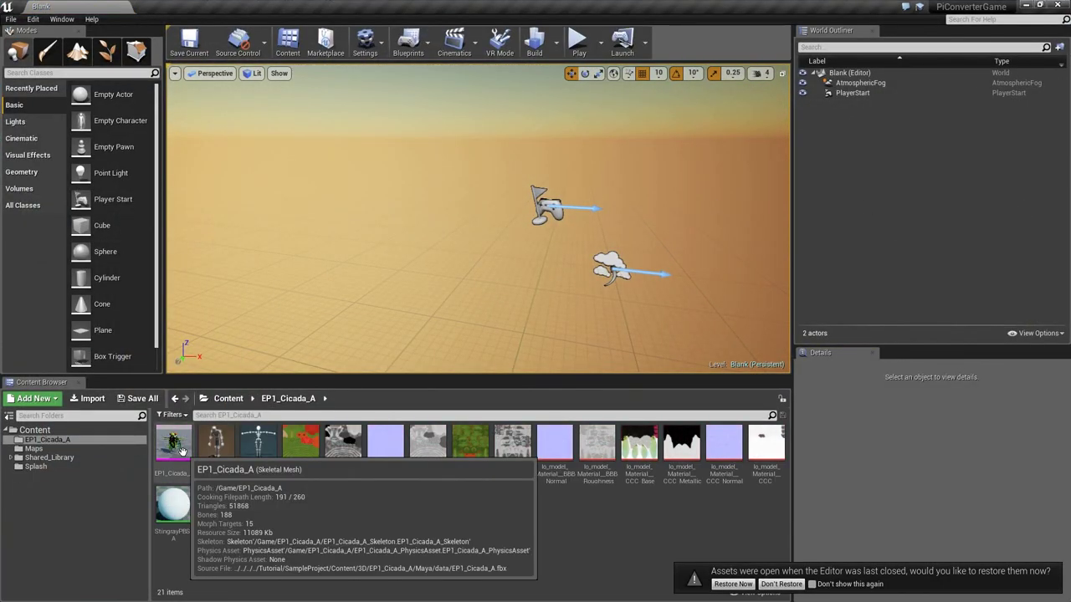
# Step: Open the EP1_Cicada_A skeletal mesh and orbit it to view its Stingray materials
pyautogui.click(786, 585)
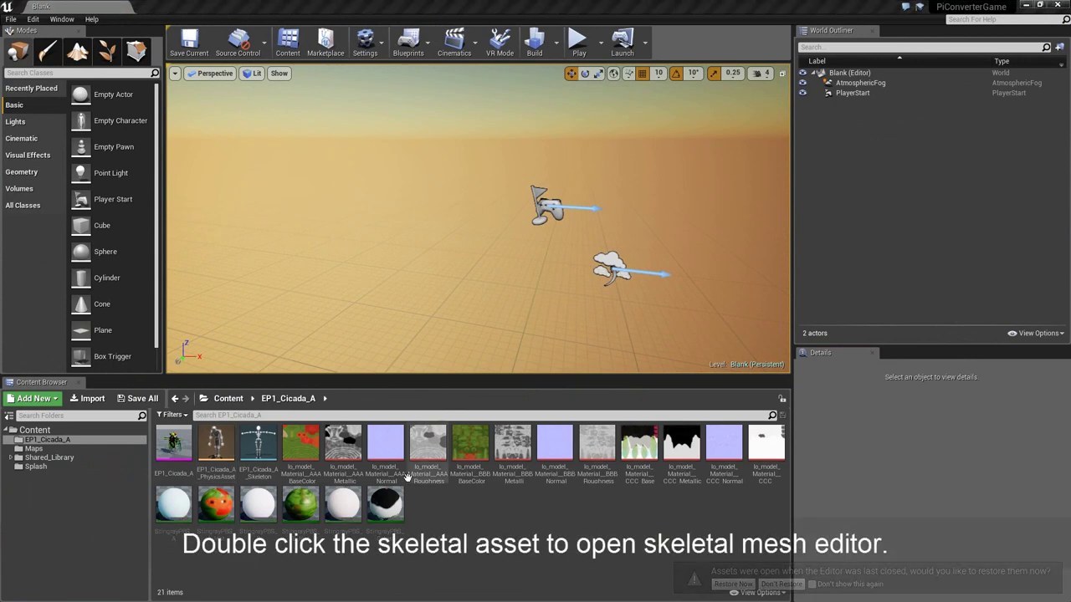
pyautogui.doubleClick(171, 441)
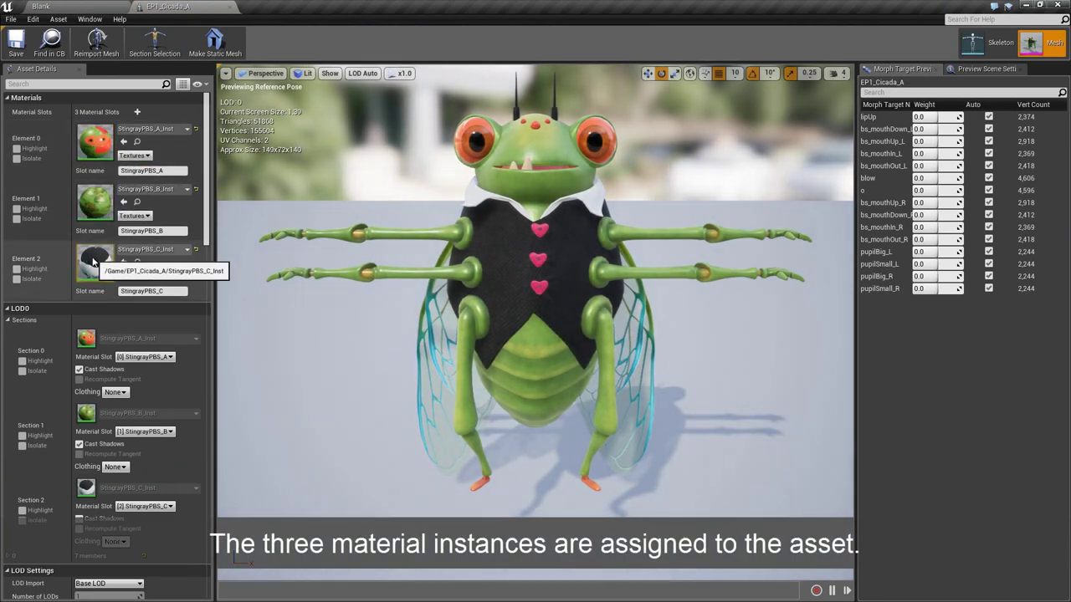
pyautogui.moveTo(496, 270); pyautogui.dragTo(836, 276)
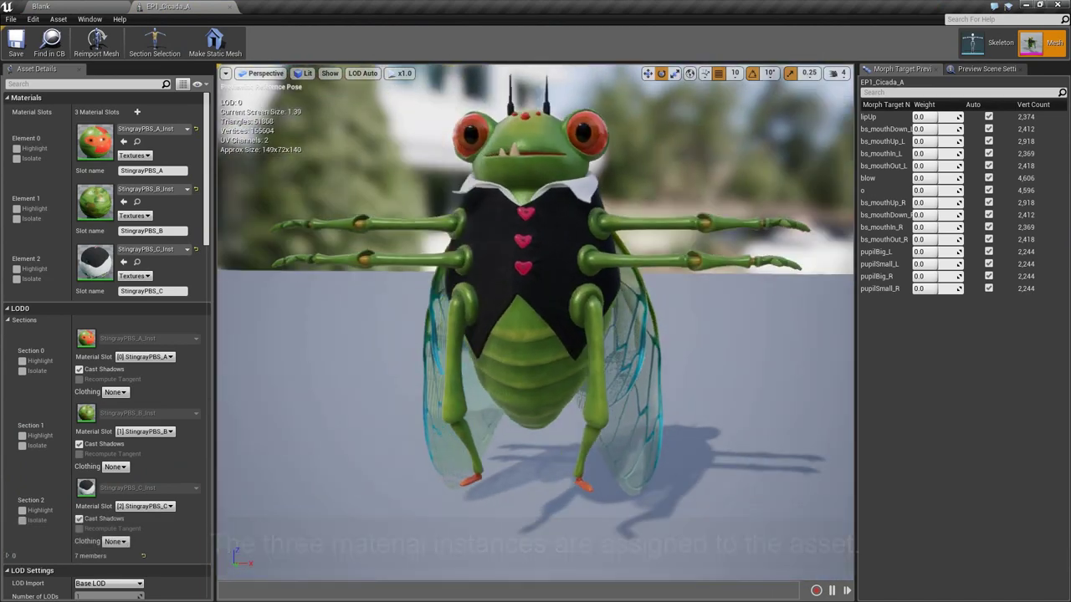
pyautogui.scroll(-2, 535, 318)
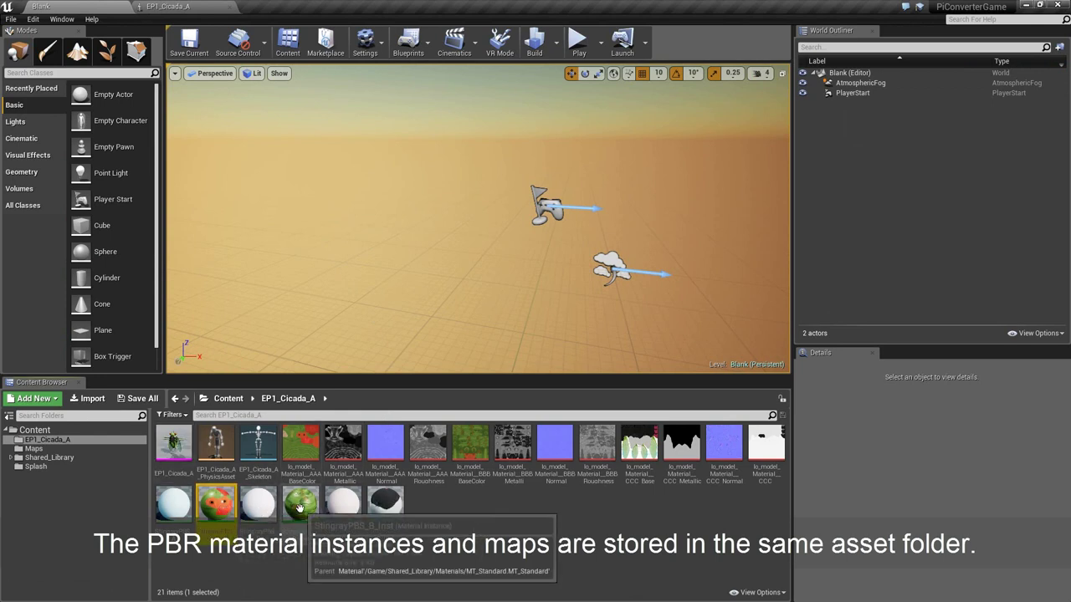
# Step: Inspect StingrayPBS_A_Inst's texture parameters, rotating its preview sphere
pyautogui.click(386, 502)
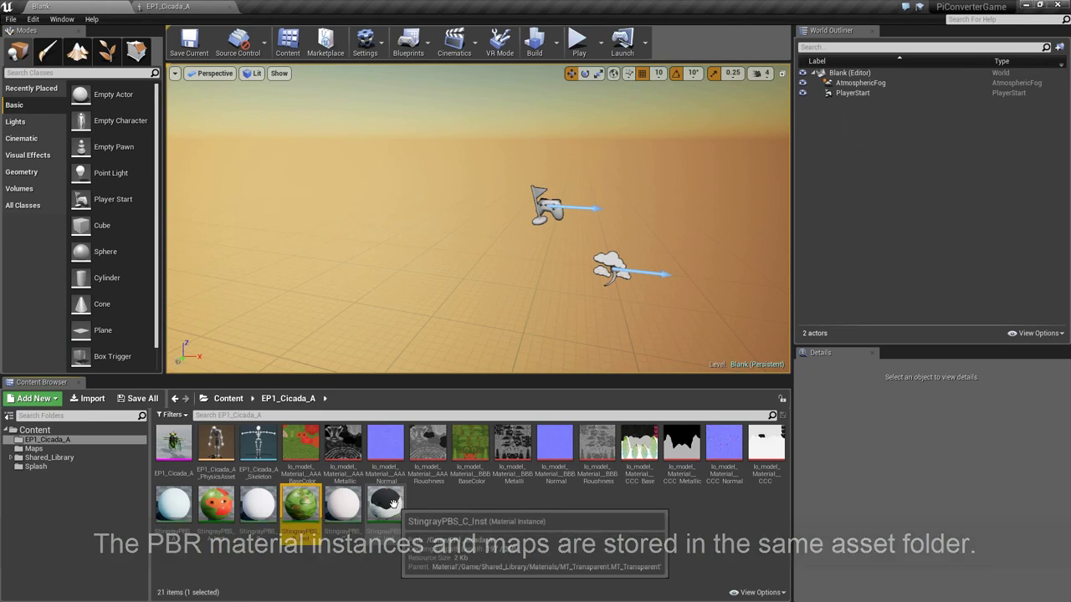
pyautogui.doubleClick(213, 505)
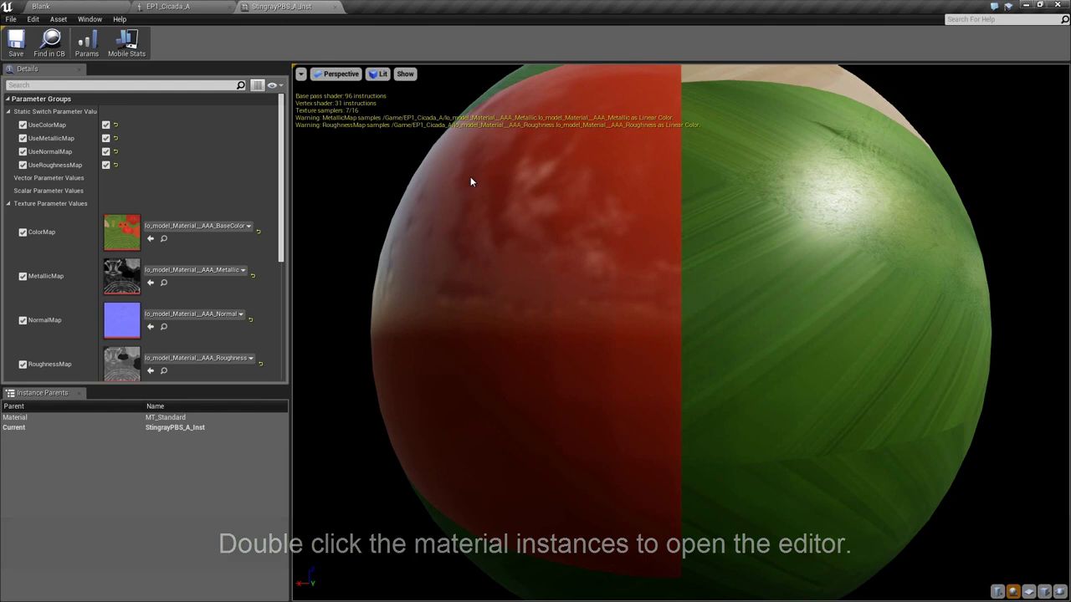
pyautogui.scroll(-5, 471, 176)
pyautogui.moveTo(470, 176); pyautogui.dragTo(552, 184)
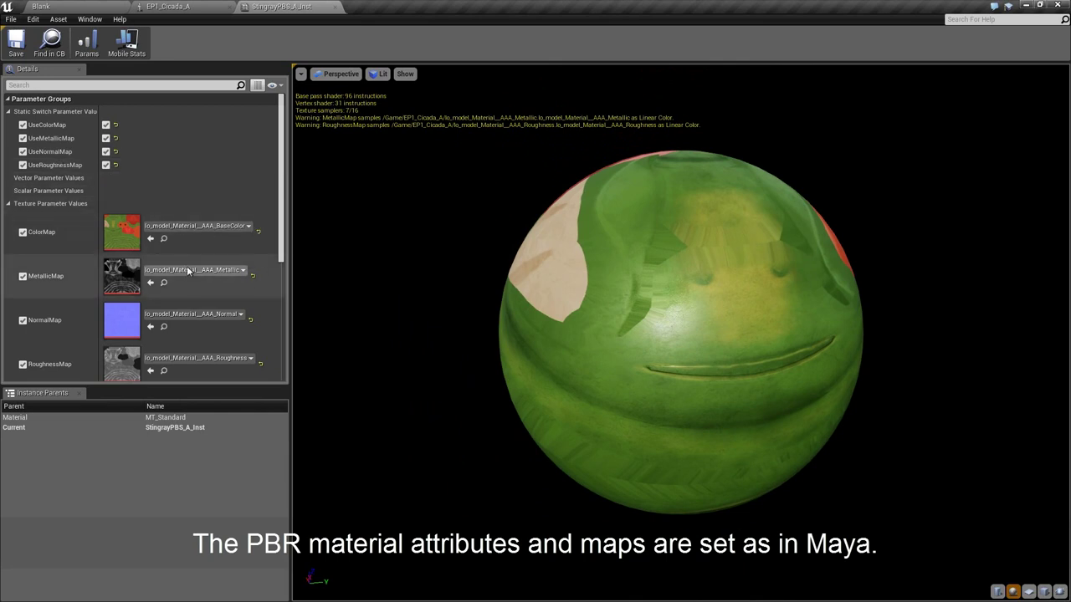
pyautogui.moveTo(281, 249); pyautogui.dragTo(281, 248)
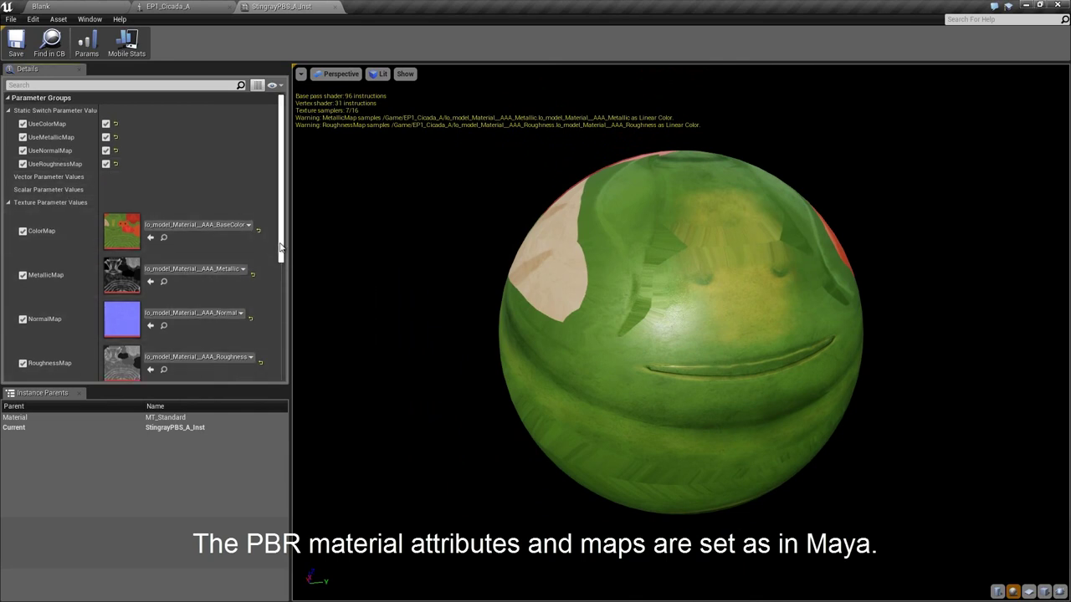
pyautogui.click(94, 8)
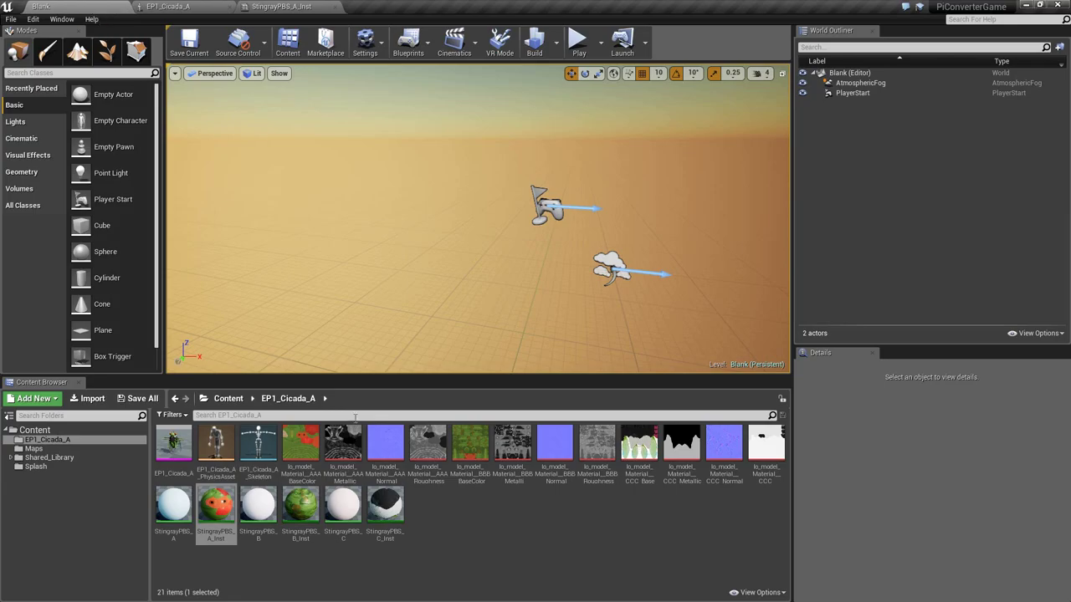
# Step: Review the StingrayPBS_B_Inst material instance's texture parameters
pyautogui.doubleClick(311, 504)
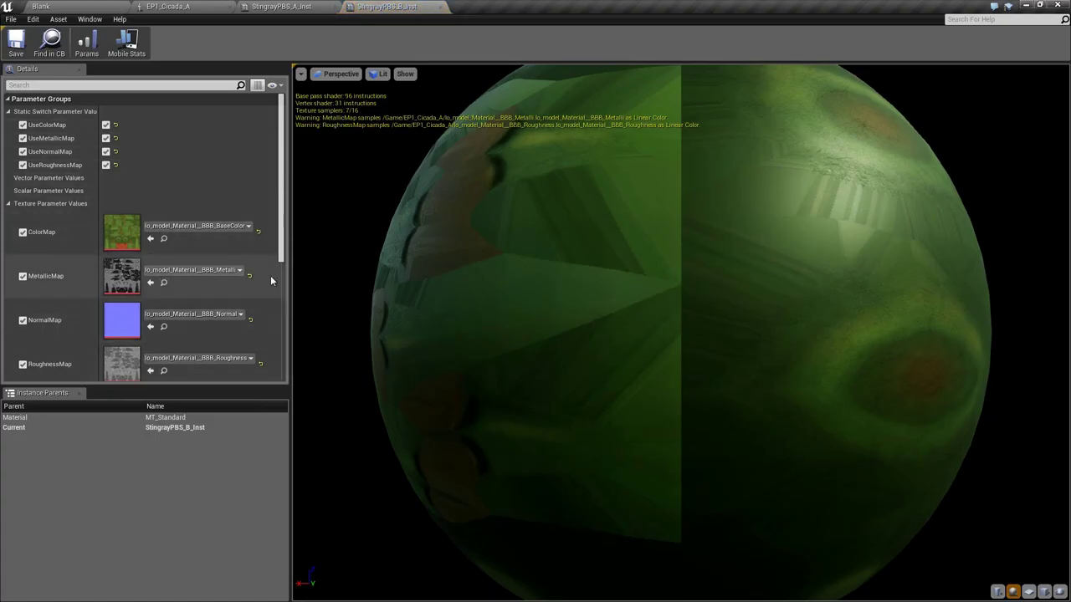
pyautogui.scroll(-1, 270, 275)
pyautogui.scroll(1, 259, 201)
pyautogui.click(66, 6)
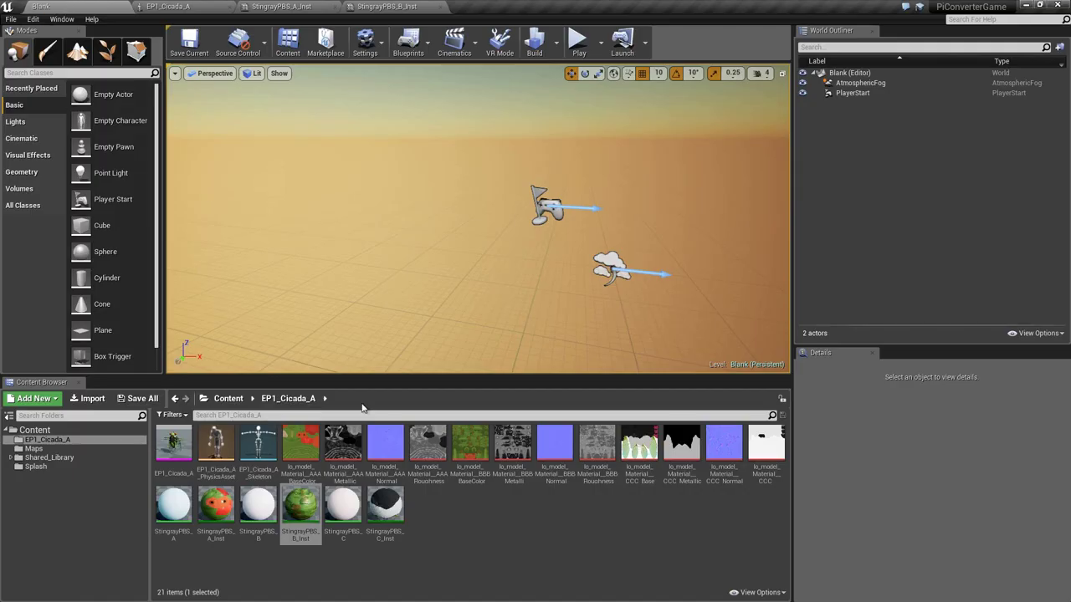
# Step: Check StingrayPBS_C_Inst uses MT_Transparent with the CCC colour, metallic, normal and roughness maps
pyautogui.click(388, 512)
pyautogui.doubleClick(388, 512)
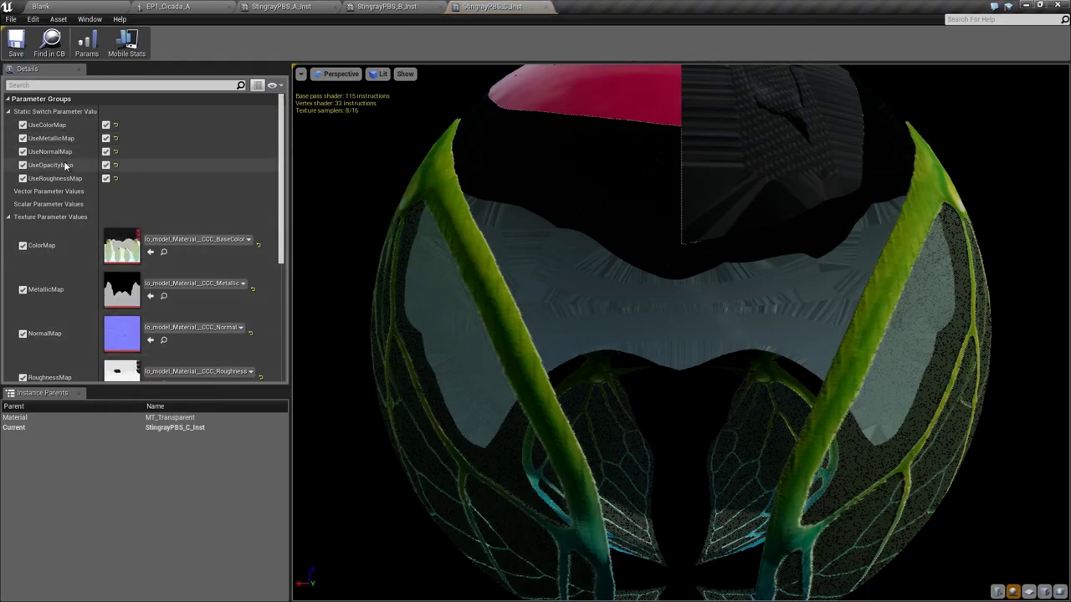
pyautogui.scroll(-2, 263, 233)
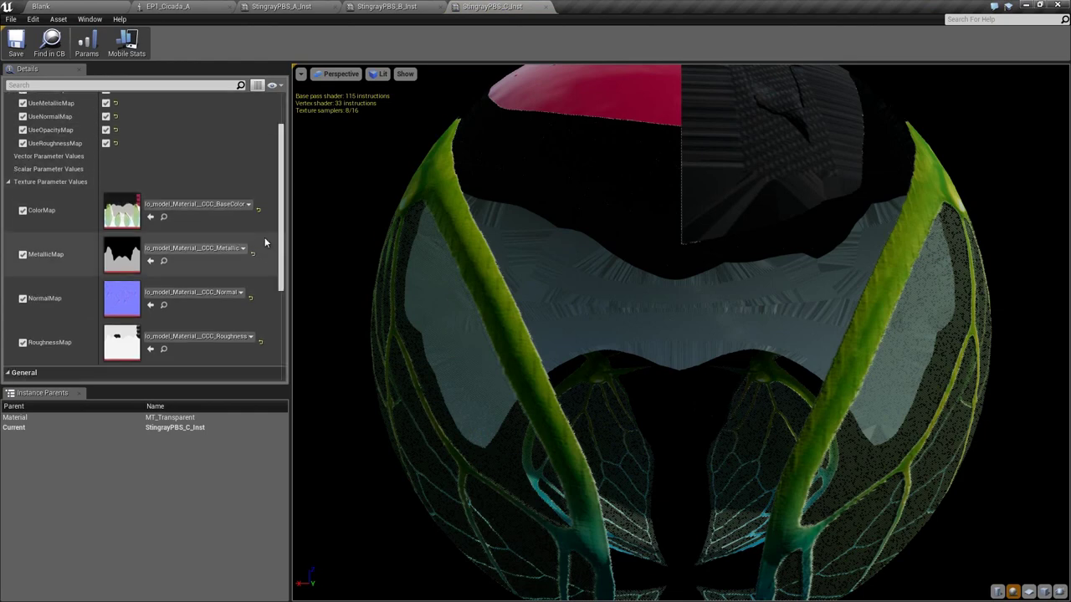
pyautogui.scroll(-3, 660, 426)
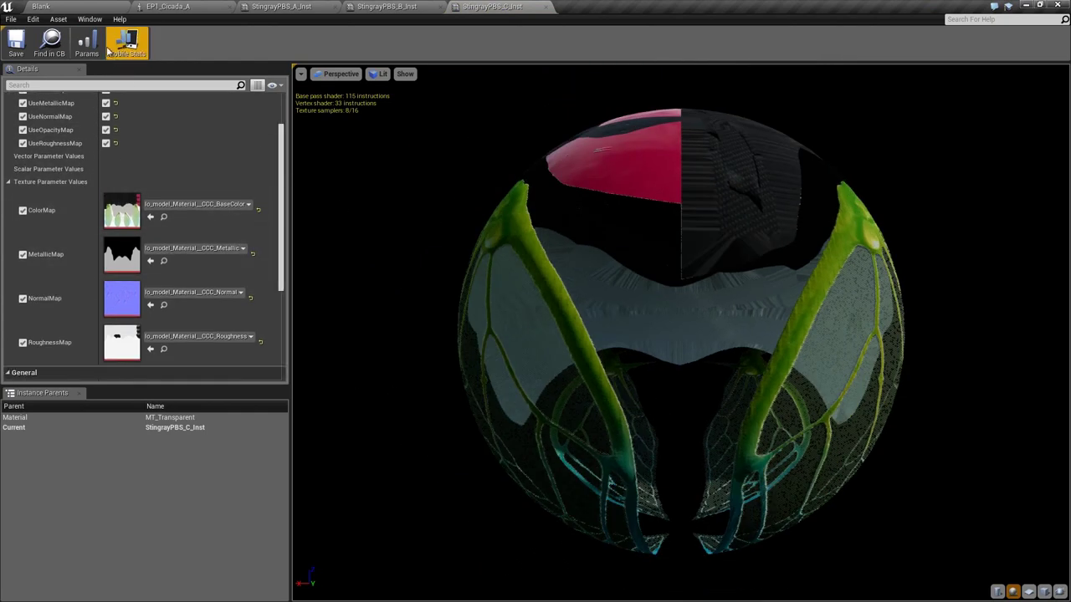